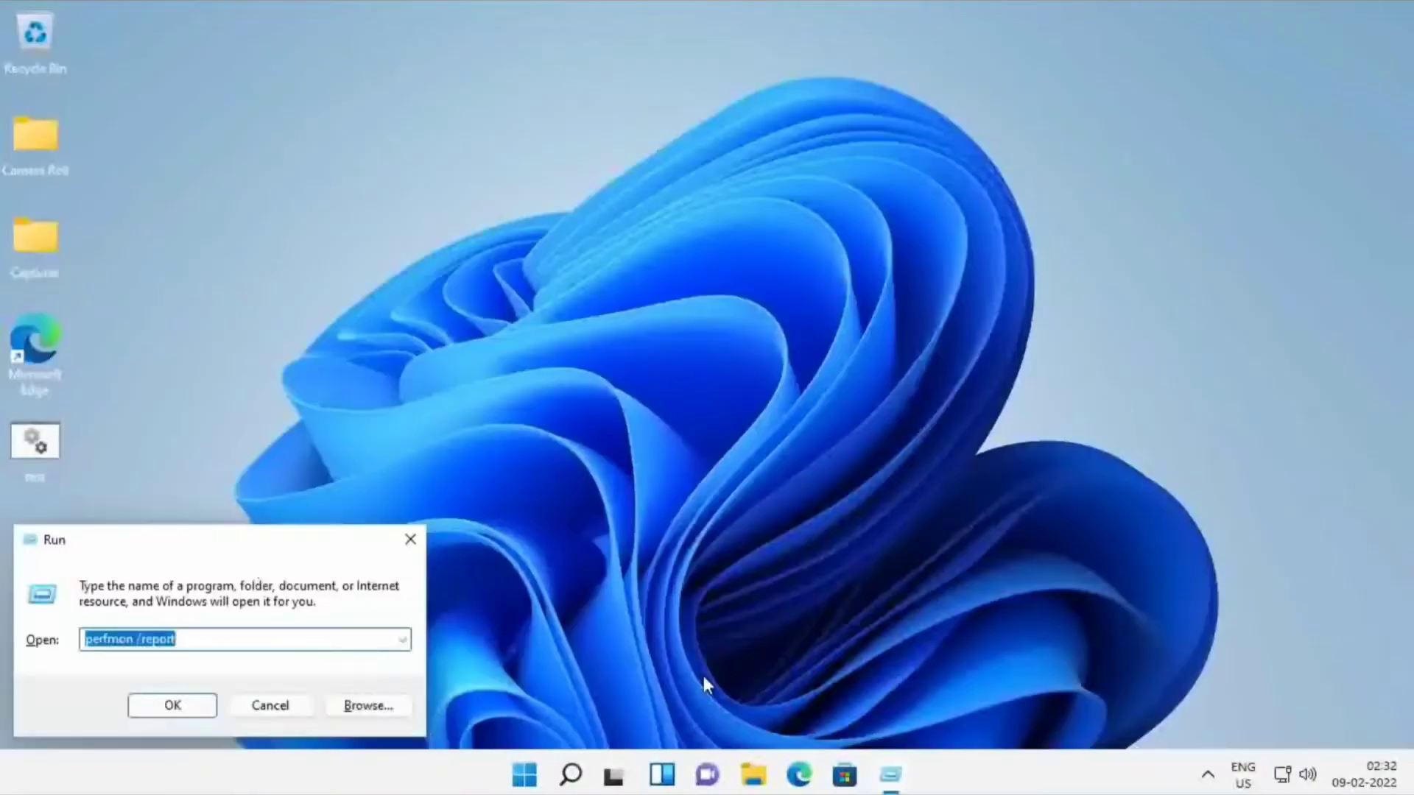
Open Performance Monitor from the Windows Tools in Control Panel and maximize its window.
{"action": "type", "text": "control"}
{"action": "key", "text": "Return"}
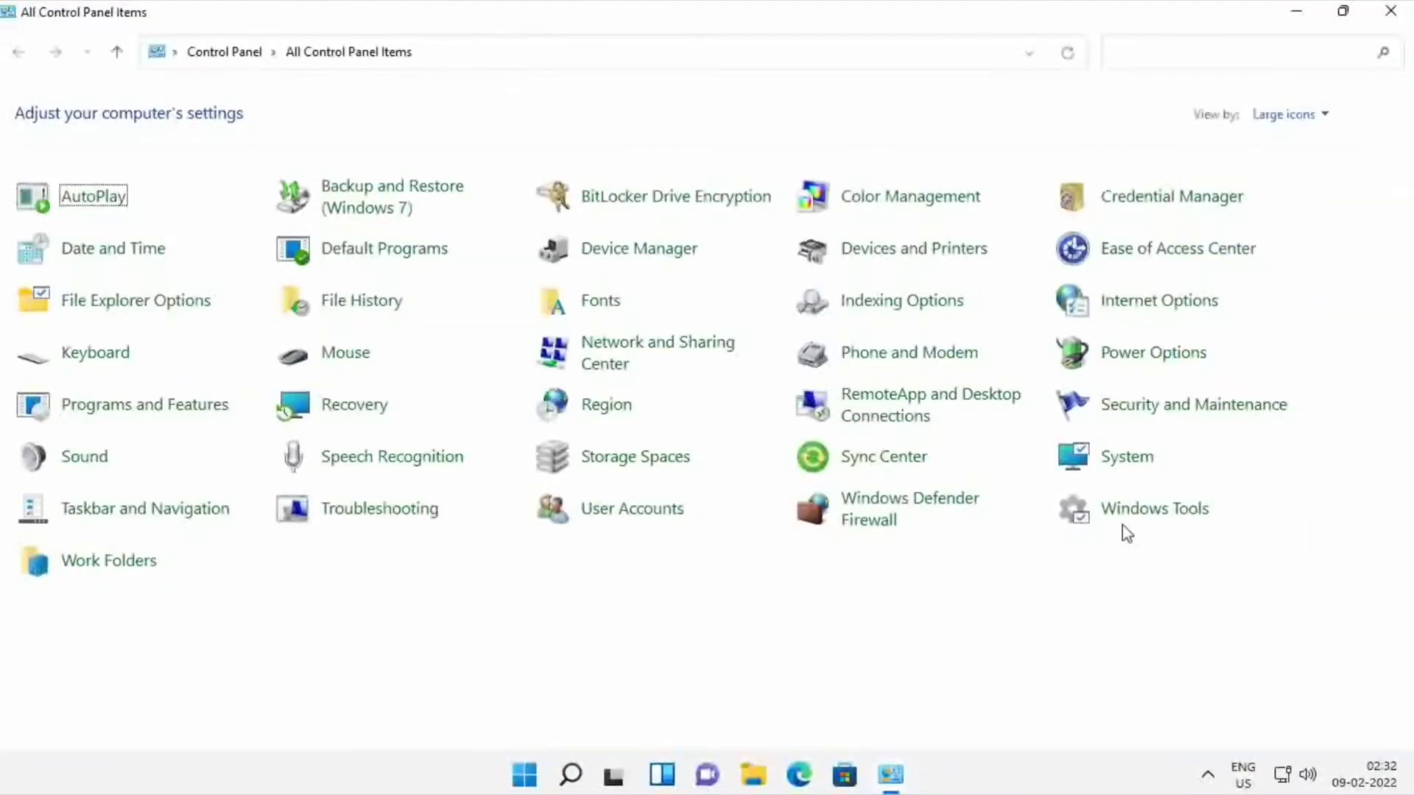
{"action": "left_click", "coordinate": [1145, 513]}
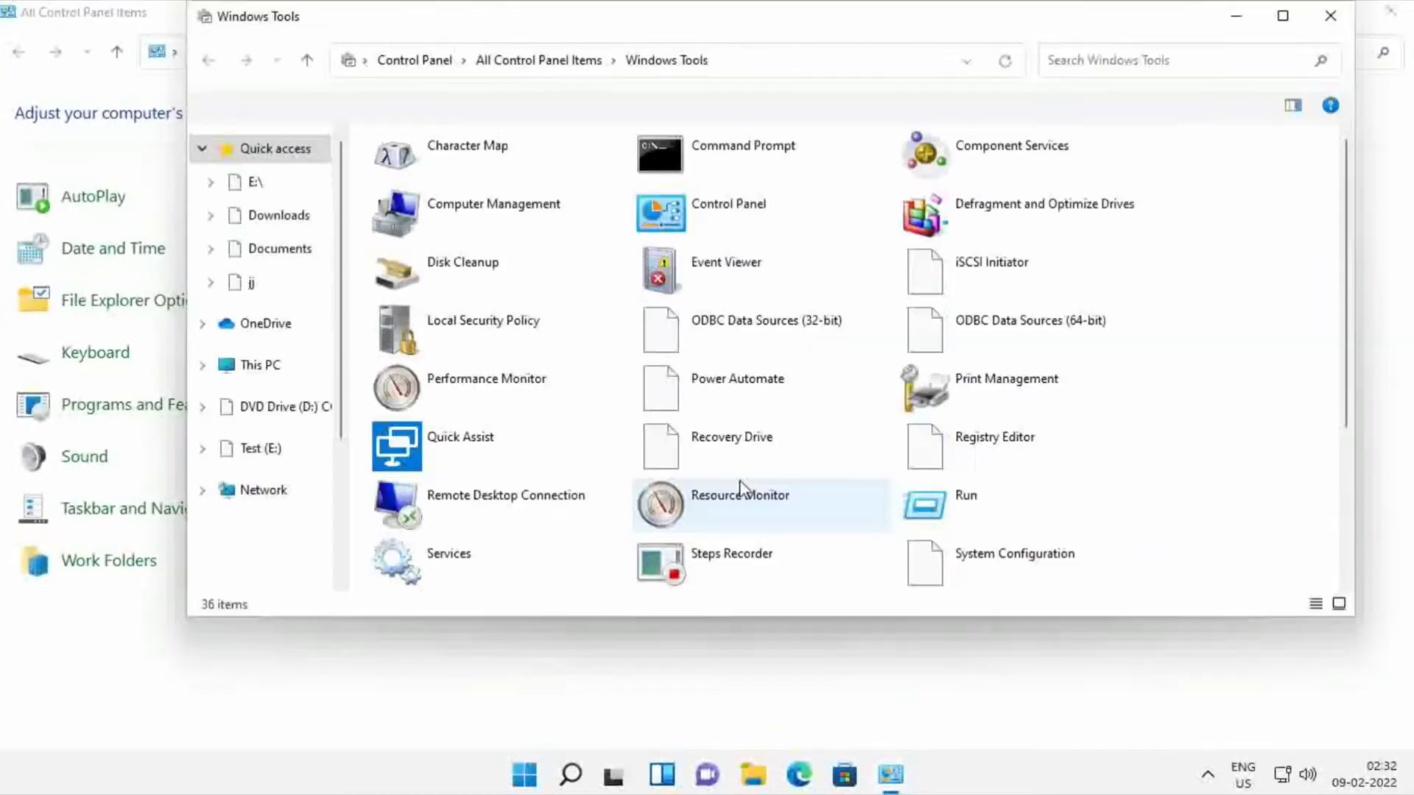
{"action": "left_click", "coordinate": [540, 391]}
{"action": "double_click", "coordinate": [540, 392]}
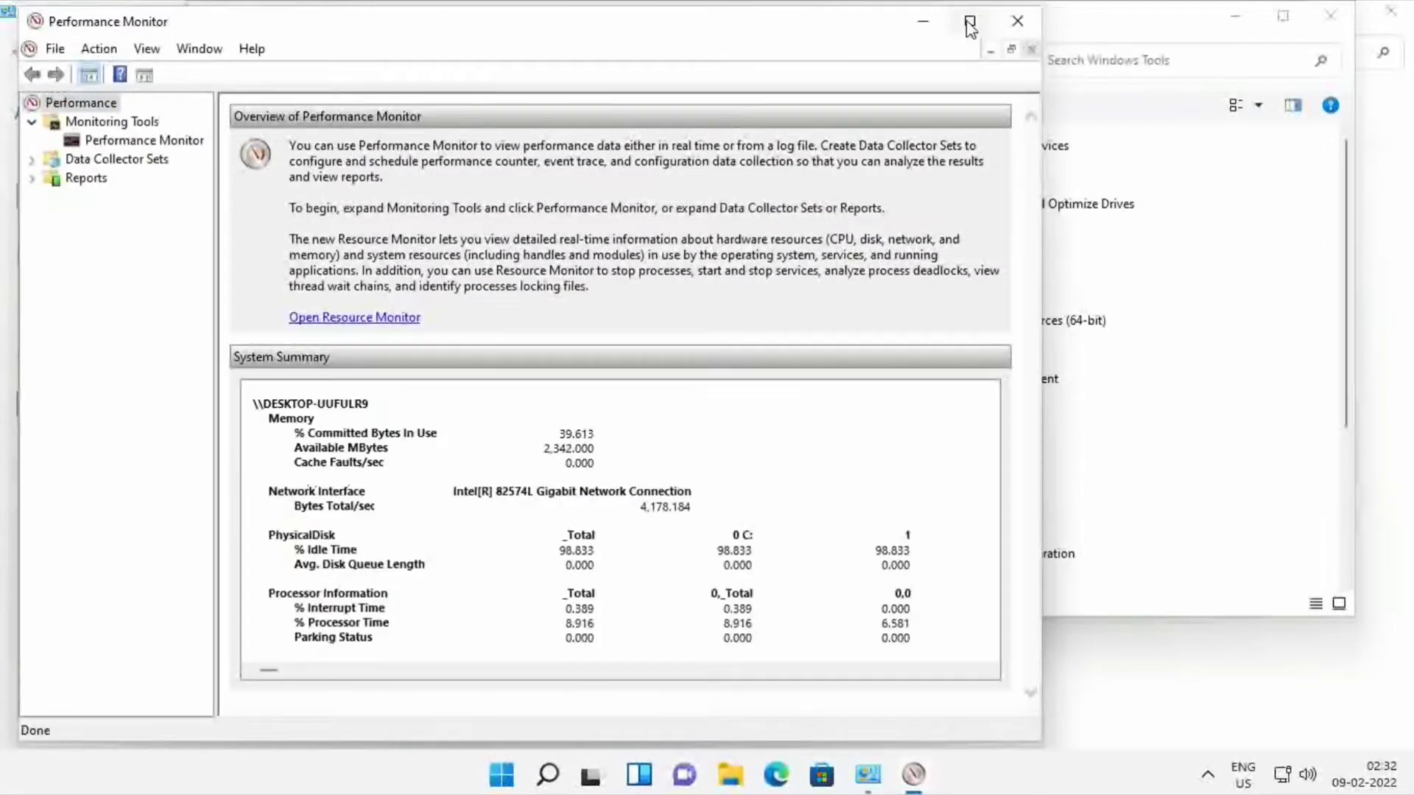
{"action": "left_click", "coordinate": [969, 22]}
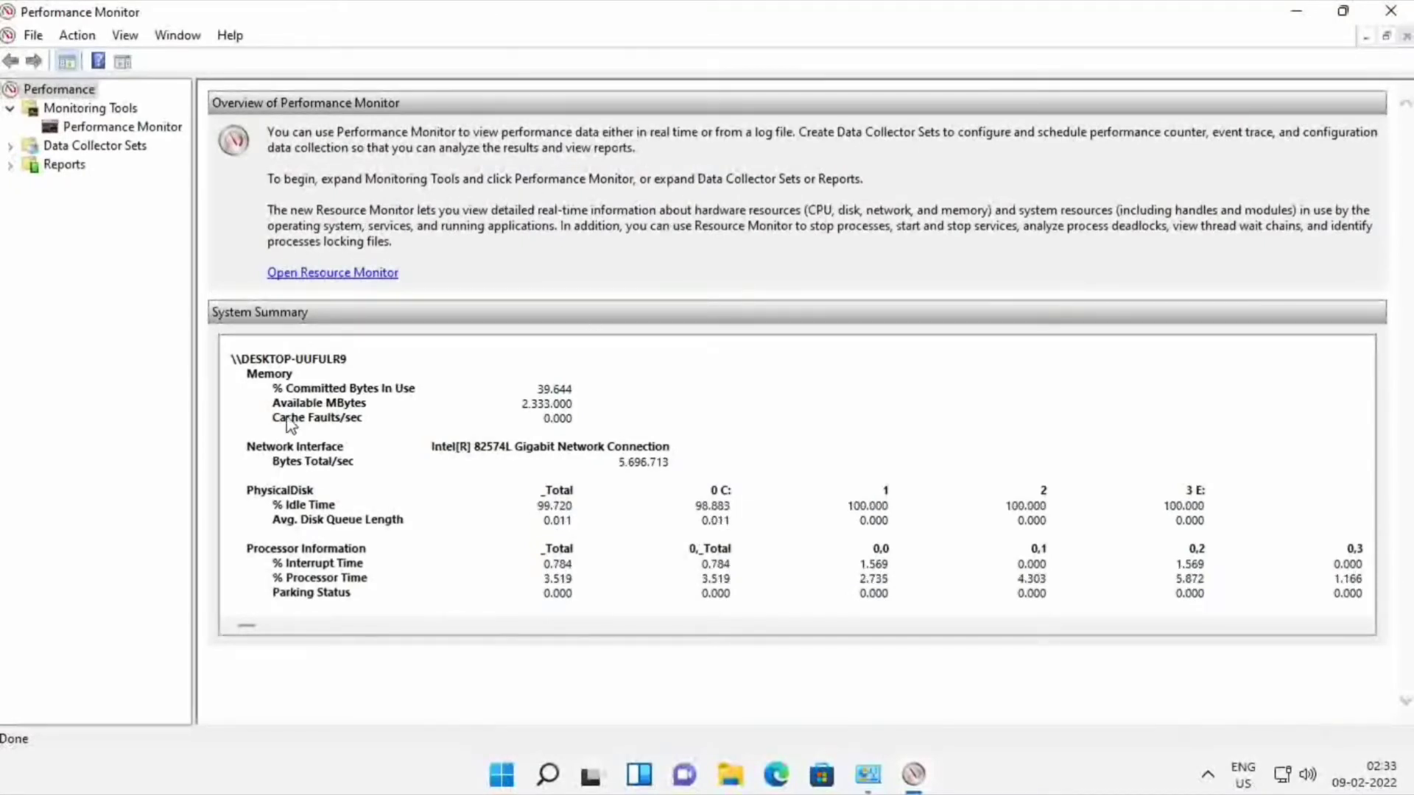
Show the live Performance Monitor graph and add all Memory counters of the local computer to it.
{"action": "left_click", "coordinate": [228, 361]}
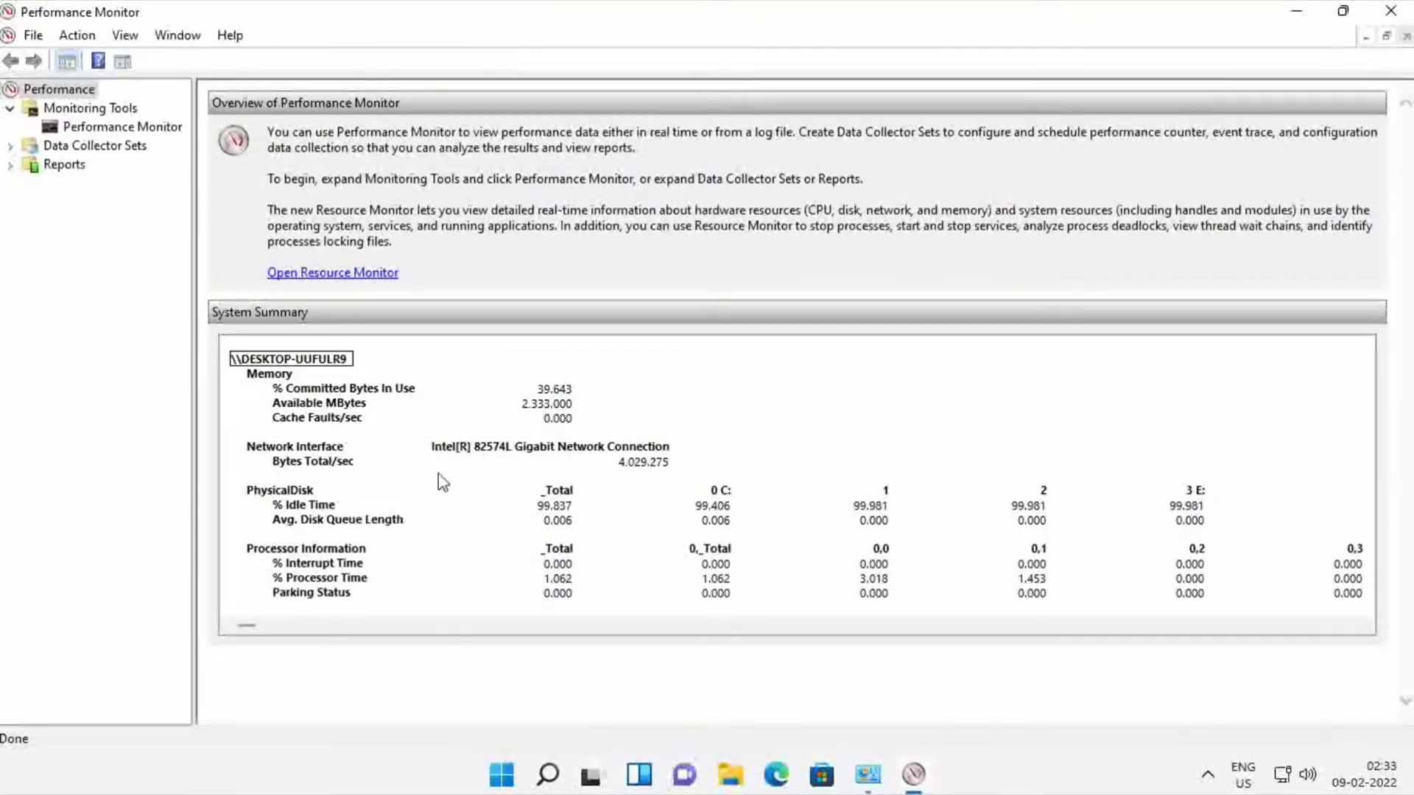
{"action": "left_click", "coordinate": [125, 126]}
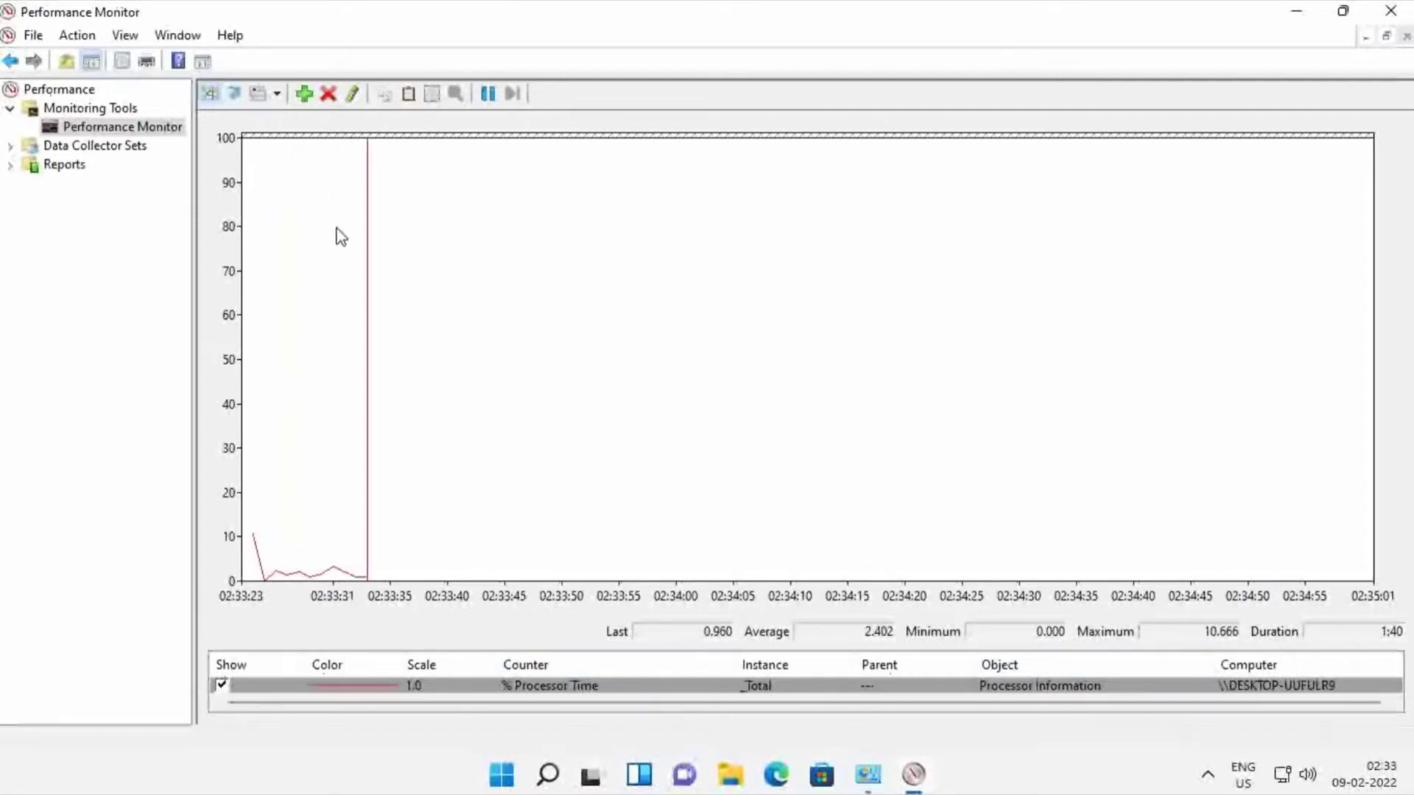
{"action": "left_click", "coordinate": [306, 103]}
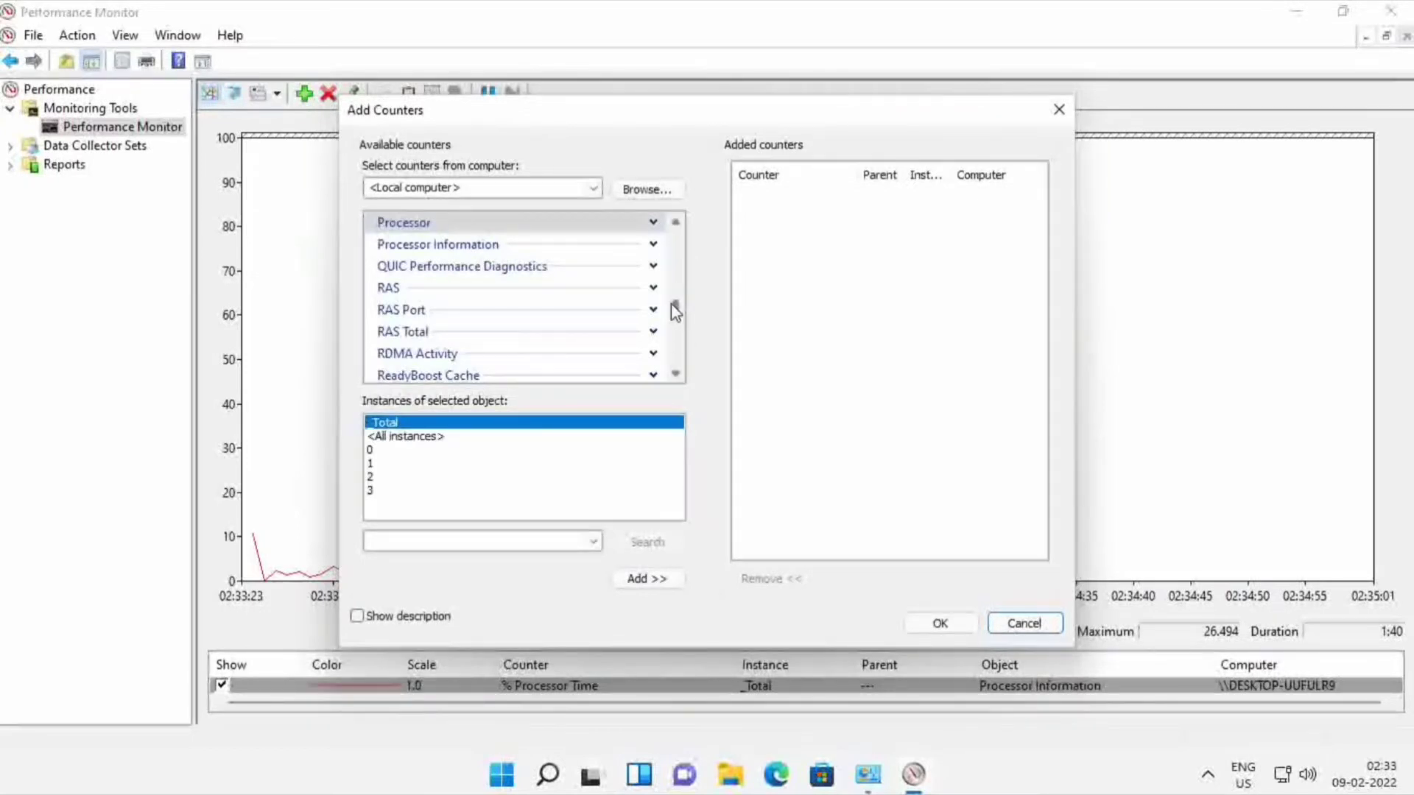
{"action": "mouse_move", "coordinate": [675, 311]}
{"action": "left_mouse_down"}
{"action": "mouse_move", "coordinate": [673, 337]}
{"action": "mouse_move", "coordinate": [673, 289]}
{"action": "left_mouse_up"}
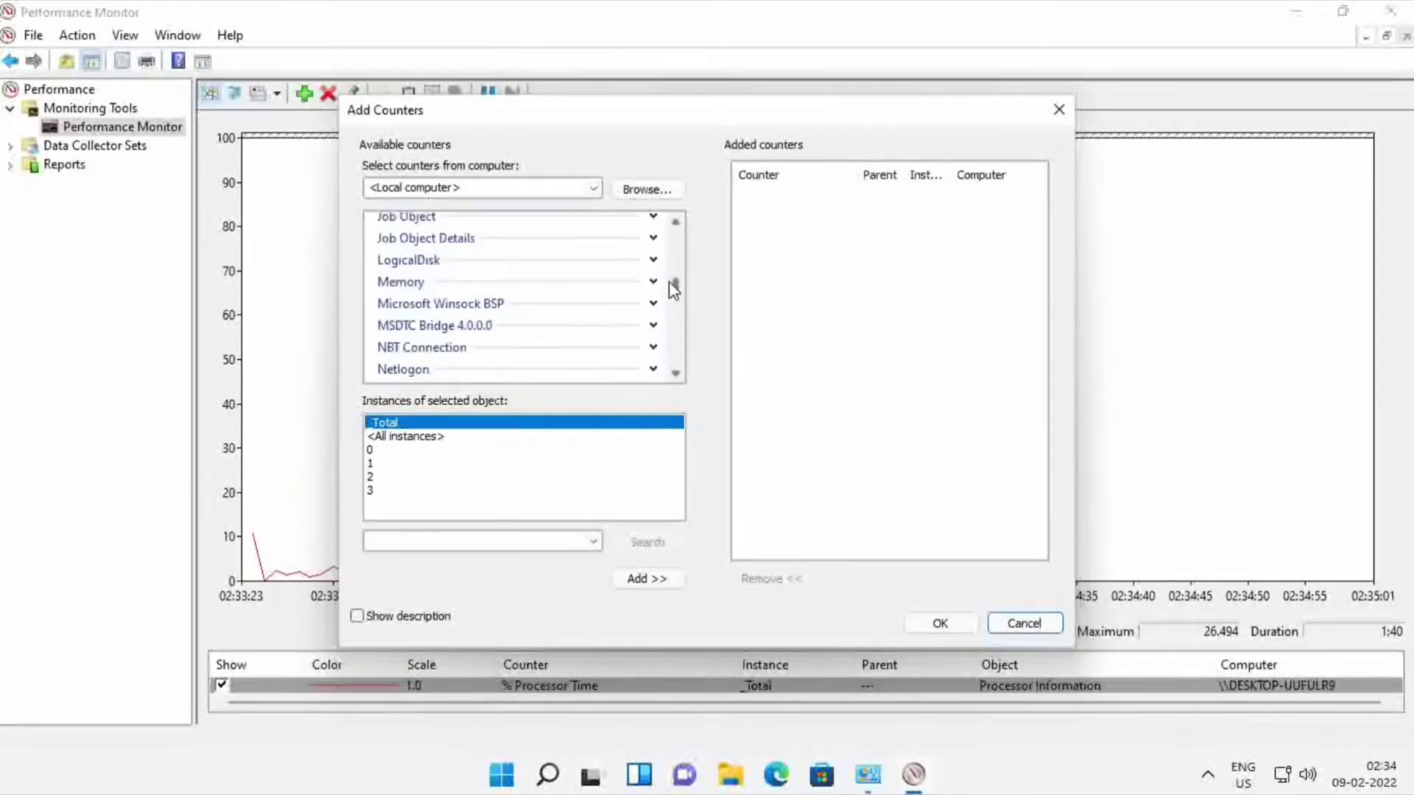
{"action": "left_click", "coordinate": [555, 284]}
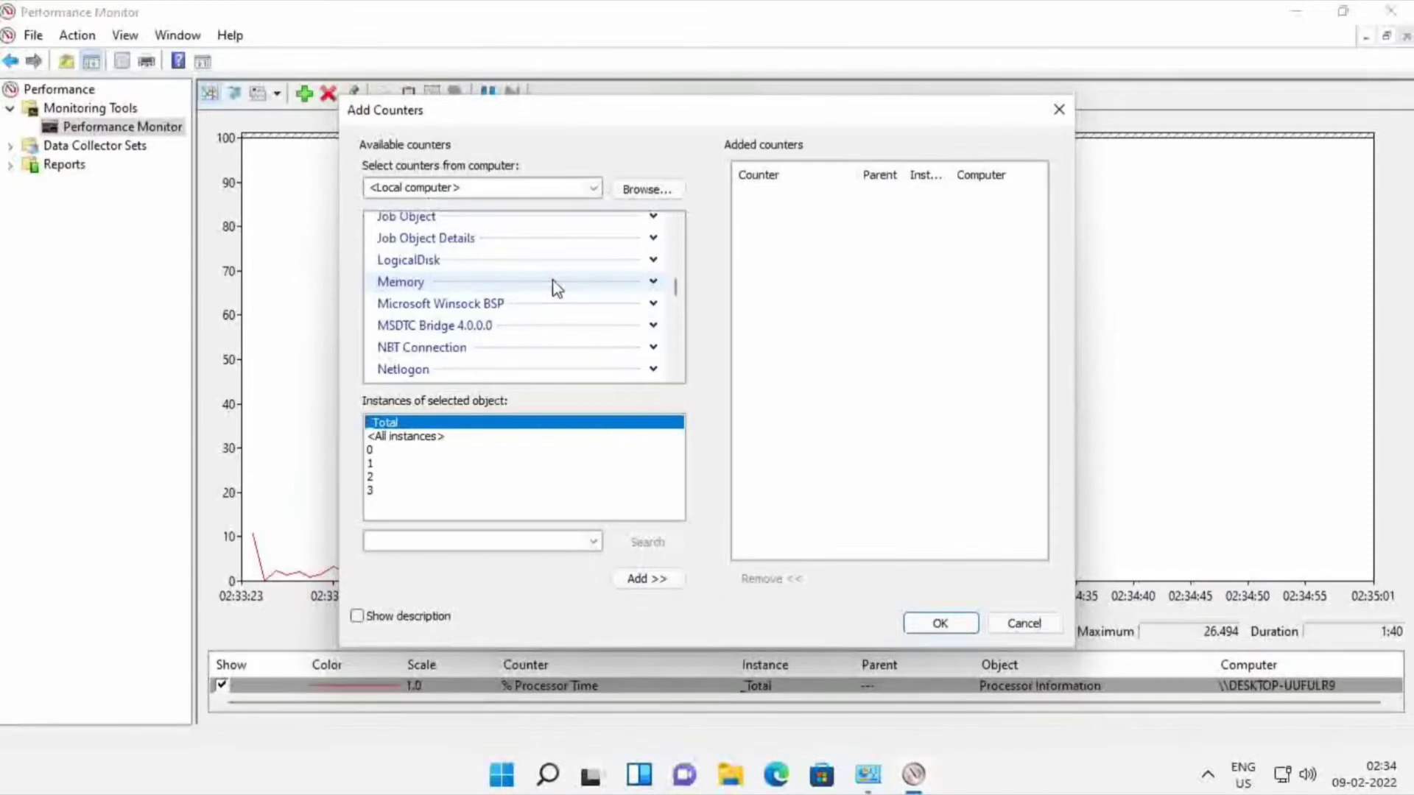
{"action": "left_click", "coordinate": [663, 581]}
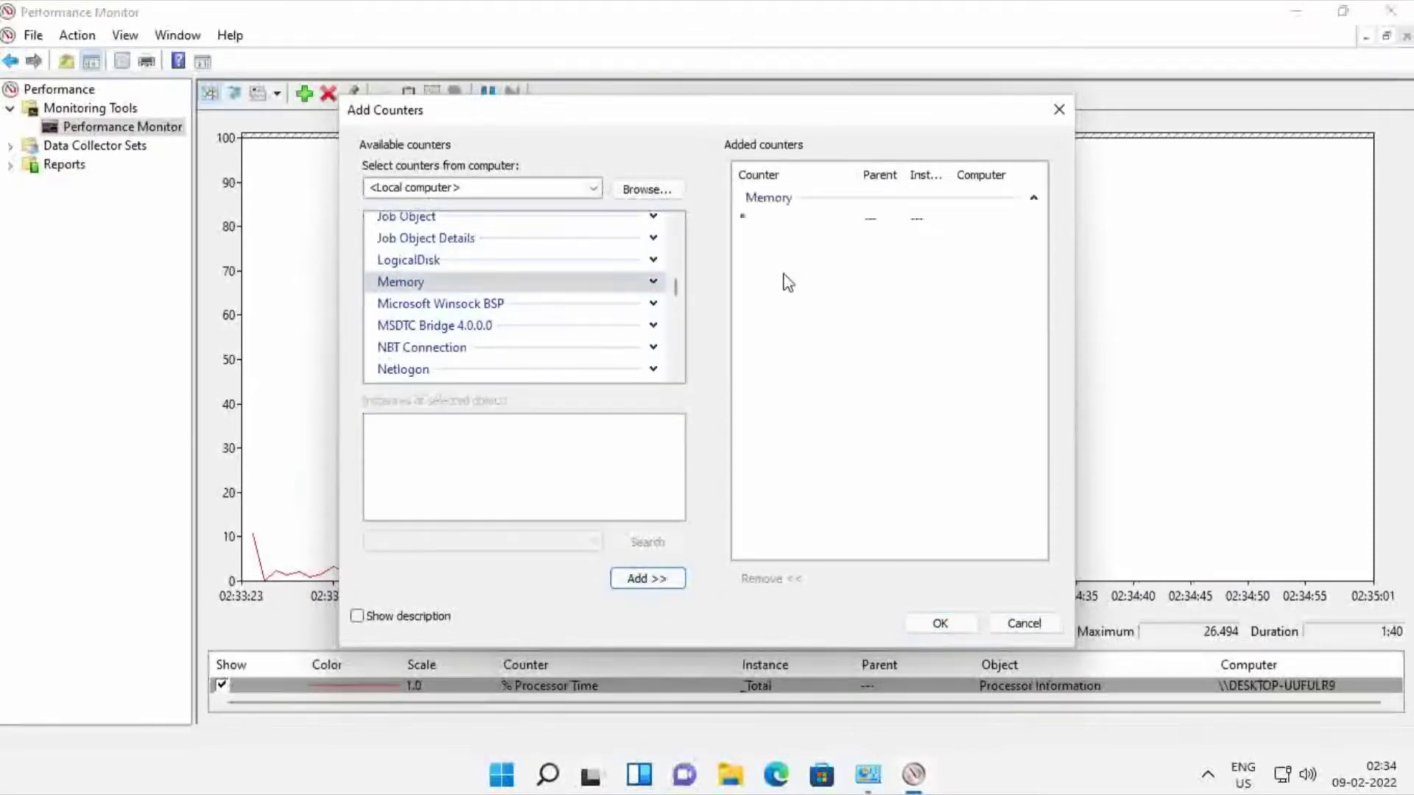
{"action": "left_click", "coordinate": [940, 624]}
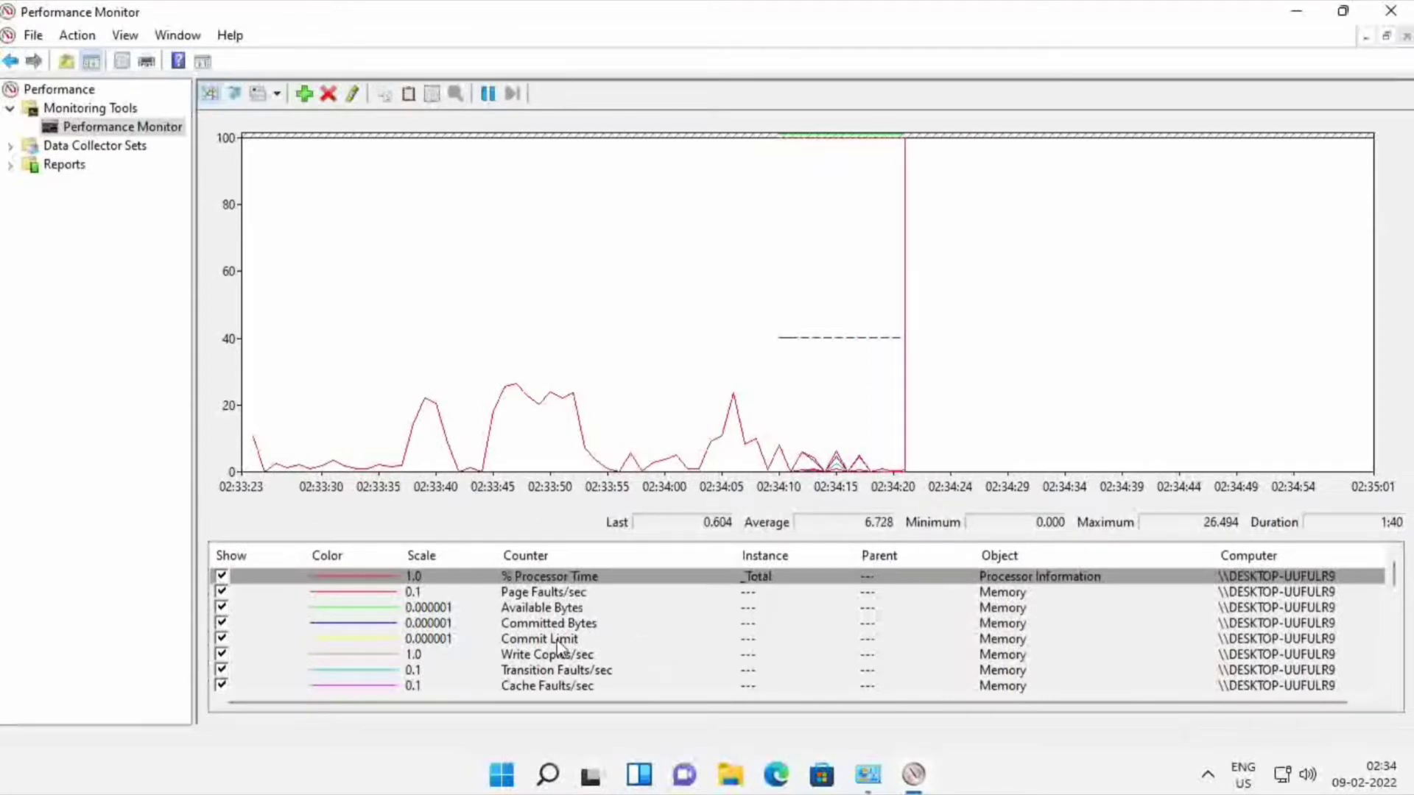
Hide Page Faults/sec, Available Bytes, Committed Bytes, Commit Limit, Write Copies/sec and Cache Faults/sec in the graph, keeping % Processor Time displayed.
{"action": "left_click", "coordinate": [545, 594]}
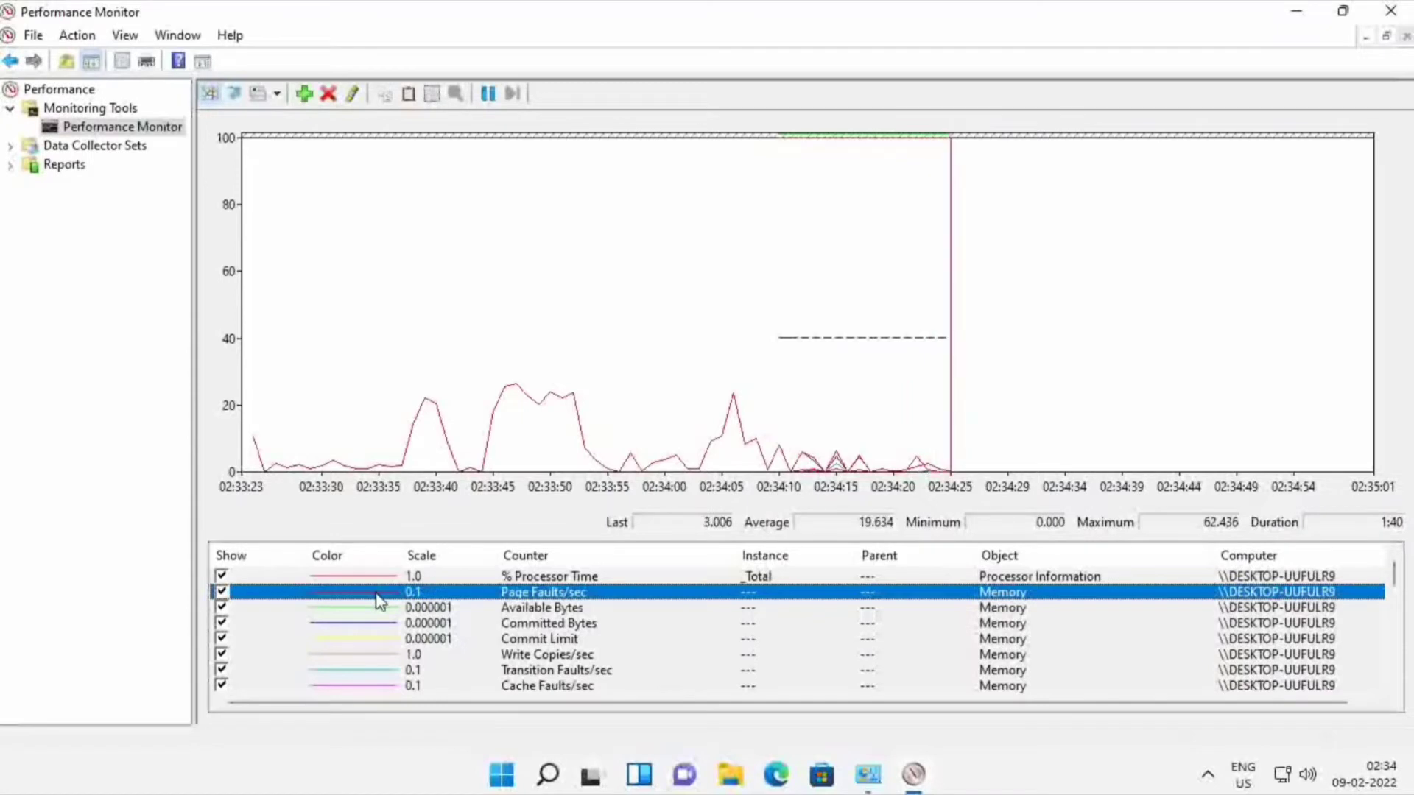
{"action": "left_click", "coordinate": [571, 624]}
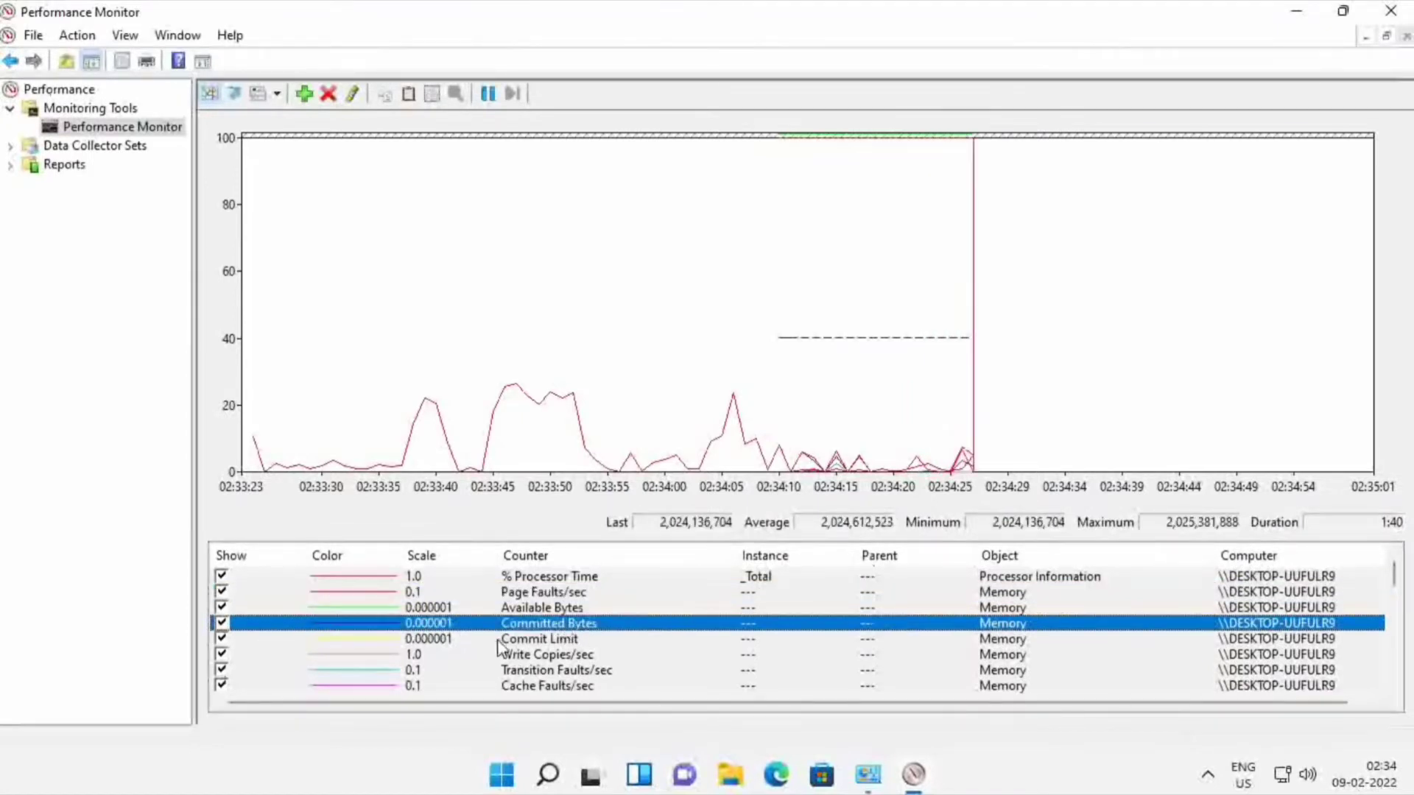
{"action": "left_click", "coordinate": [221, 577]}
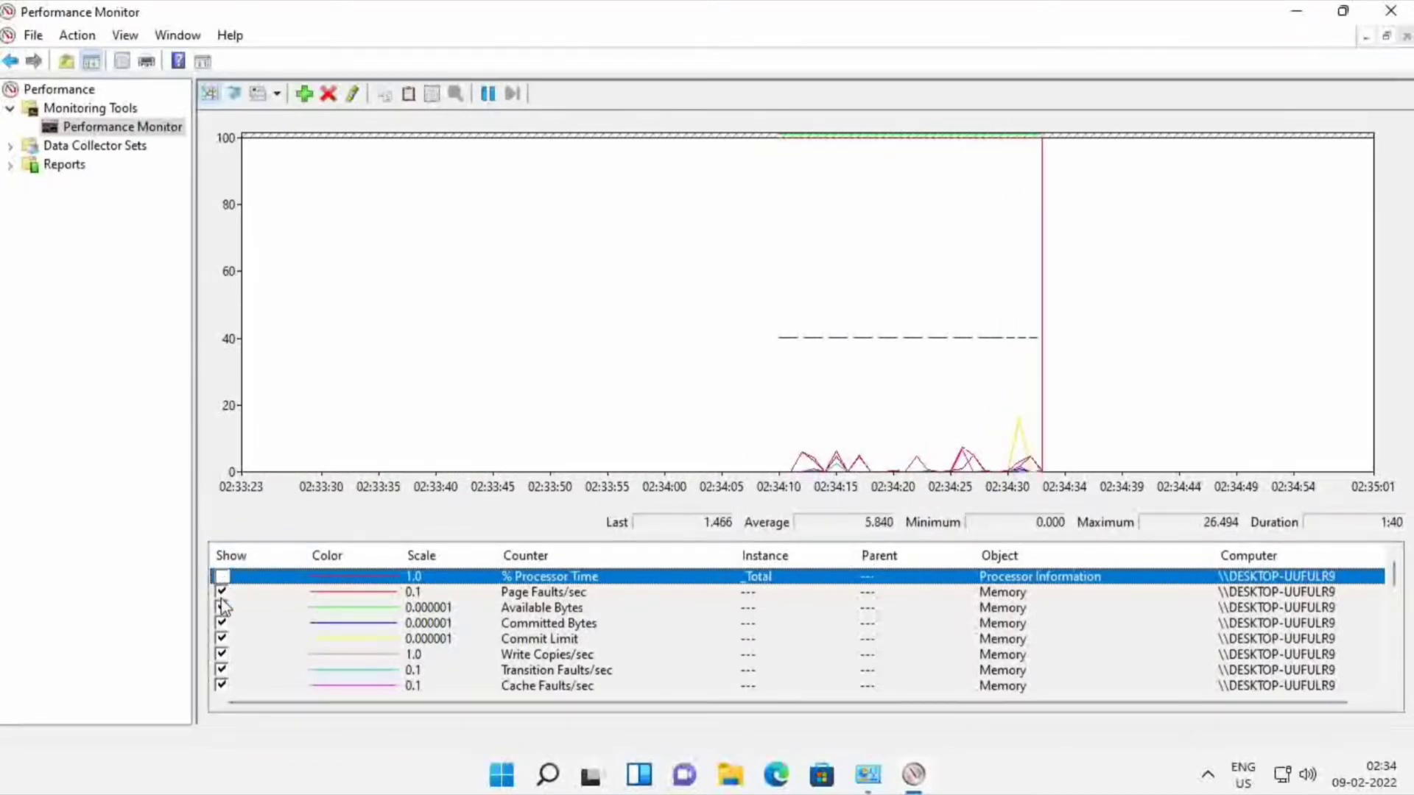
{"action": "left_click", "coordinate": [221, 592]}
{"action": "left_click", "coordinate": [221, 607]}
{"action": "left_click", "coordinate": [221, 623]}
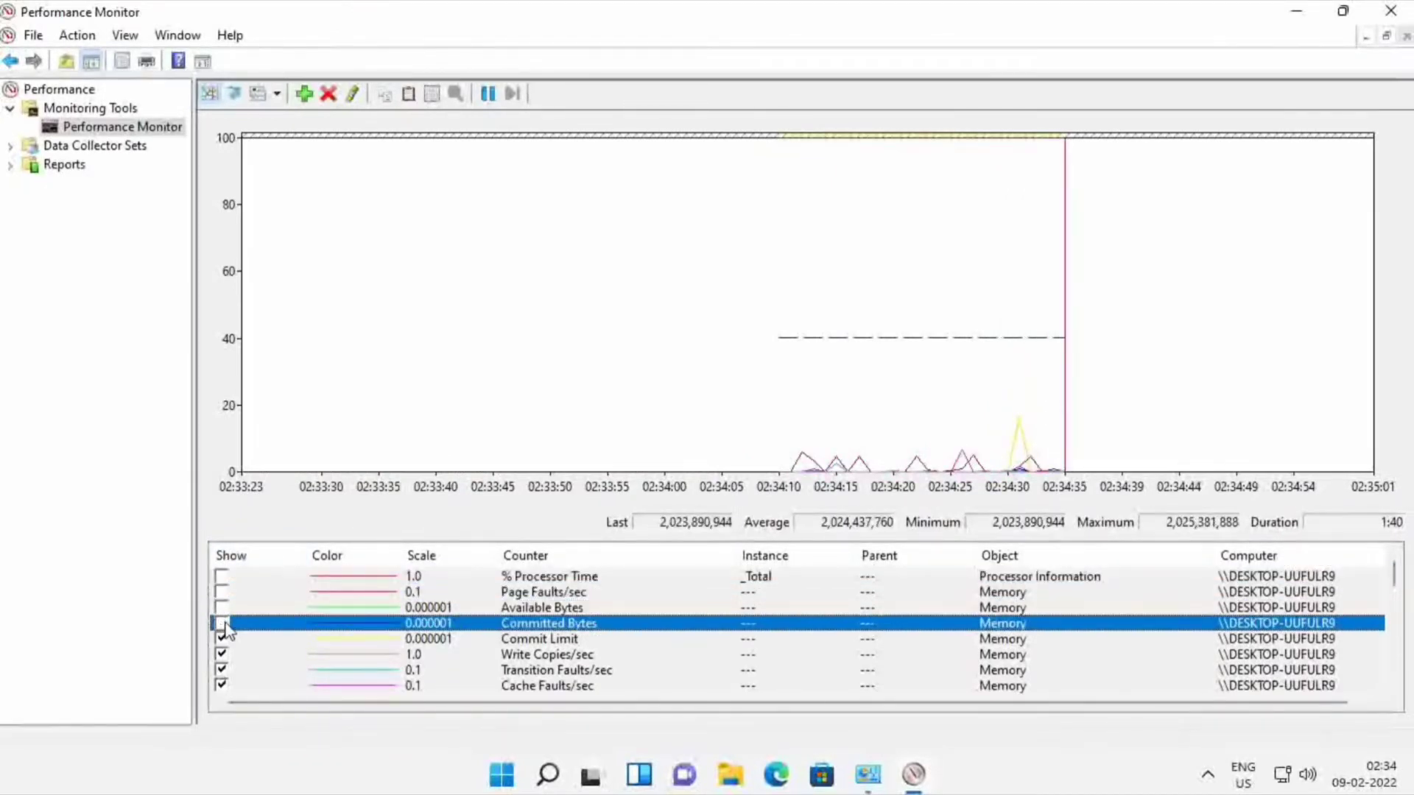
{"action": "left_click", "coordinate": [221, 623]}
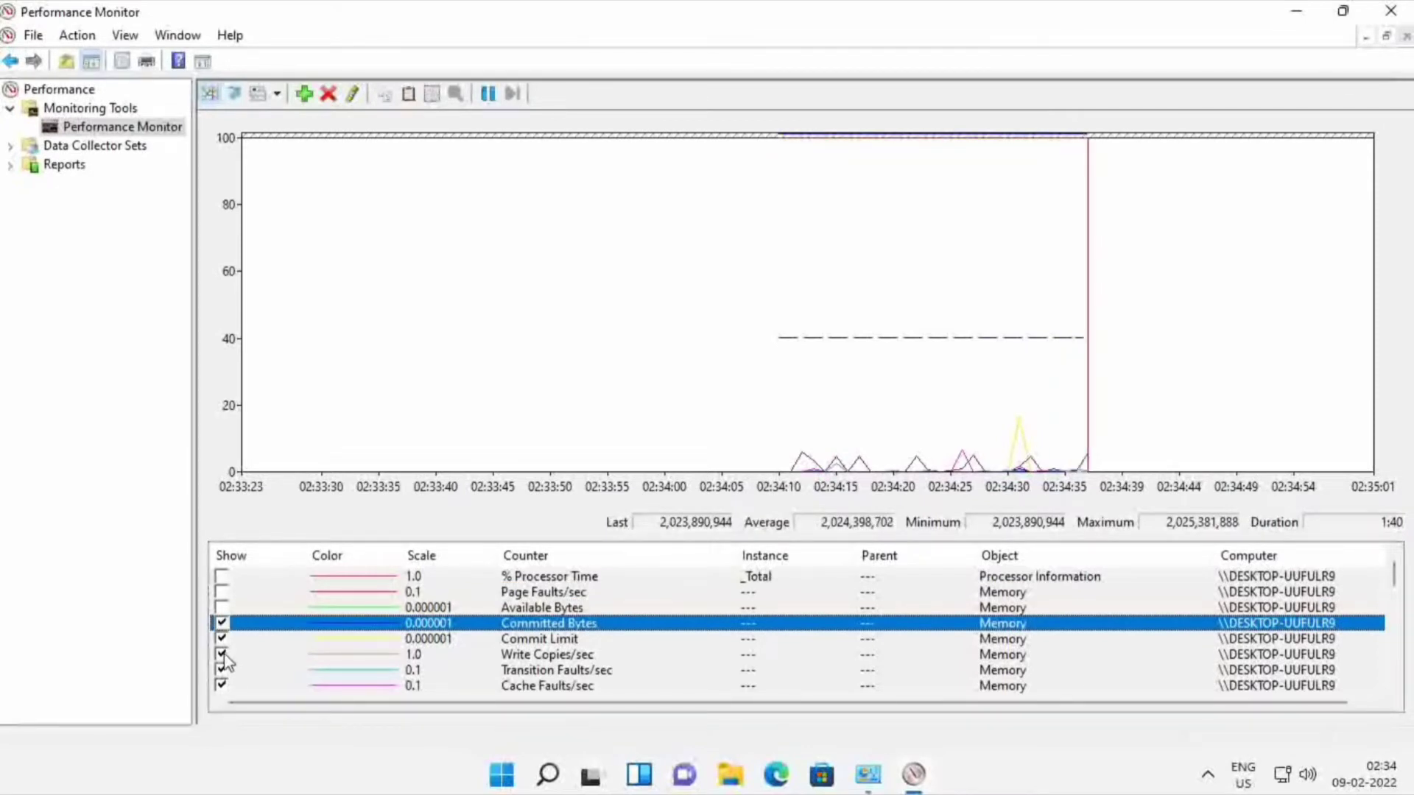
{"action": "left_click", "coordinate": [221, 654]}
{"action": "left_click", "coordinate": [234, 579]}
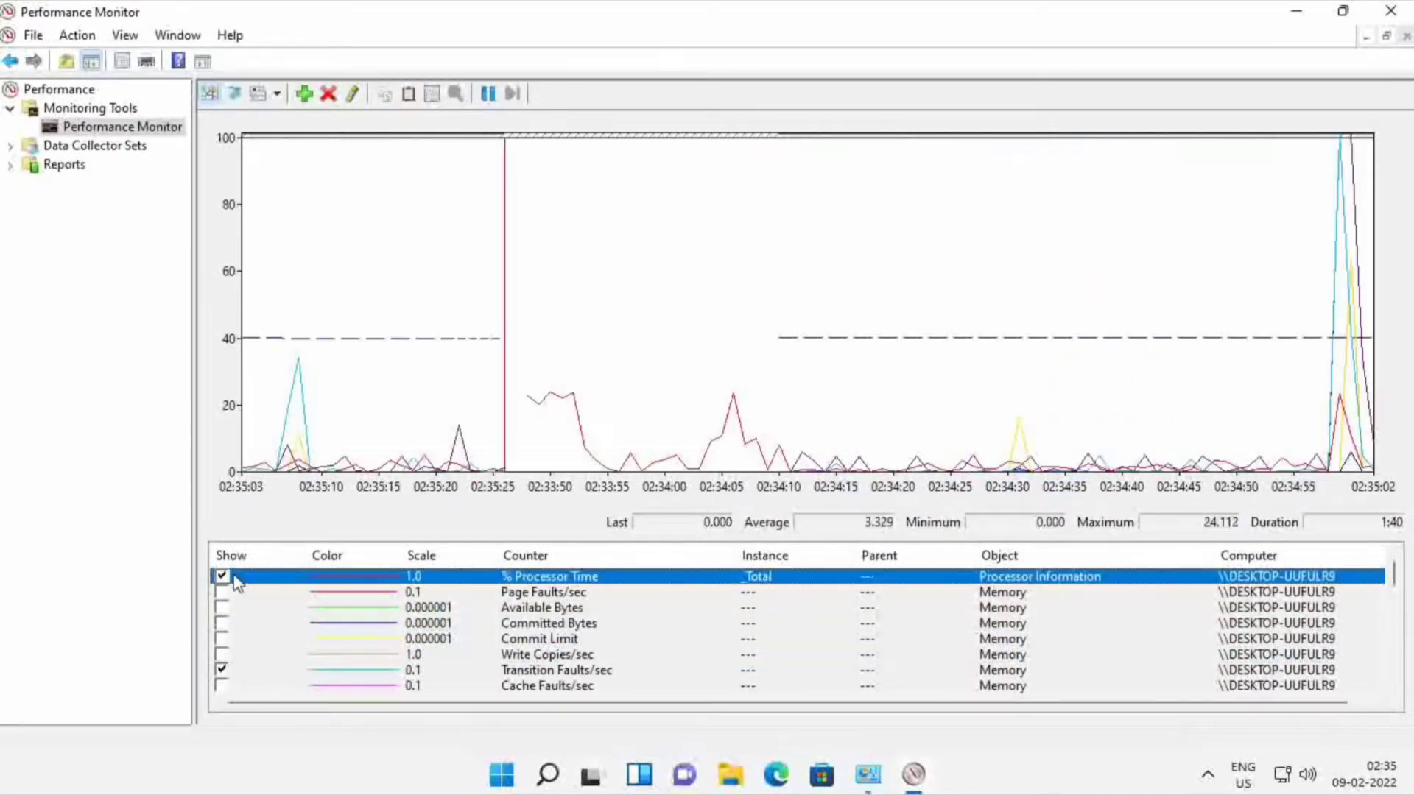
Create a user-defined data collector set named Test from the System Performance template.
{"action": "left_click", "coordinate": [12, 146]}
{"action": "left_click", "coordinate": [87, 151]}
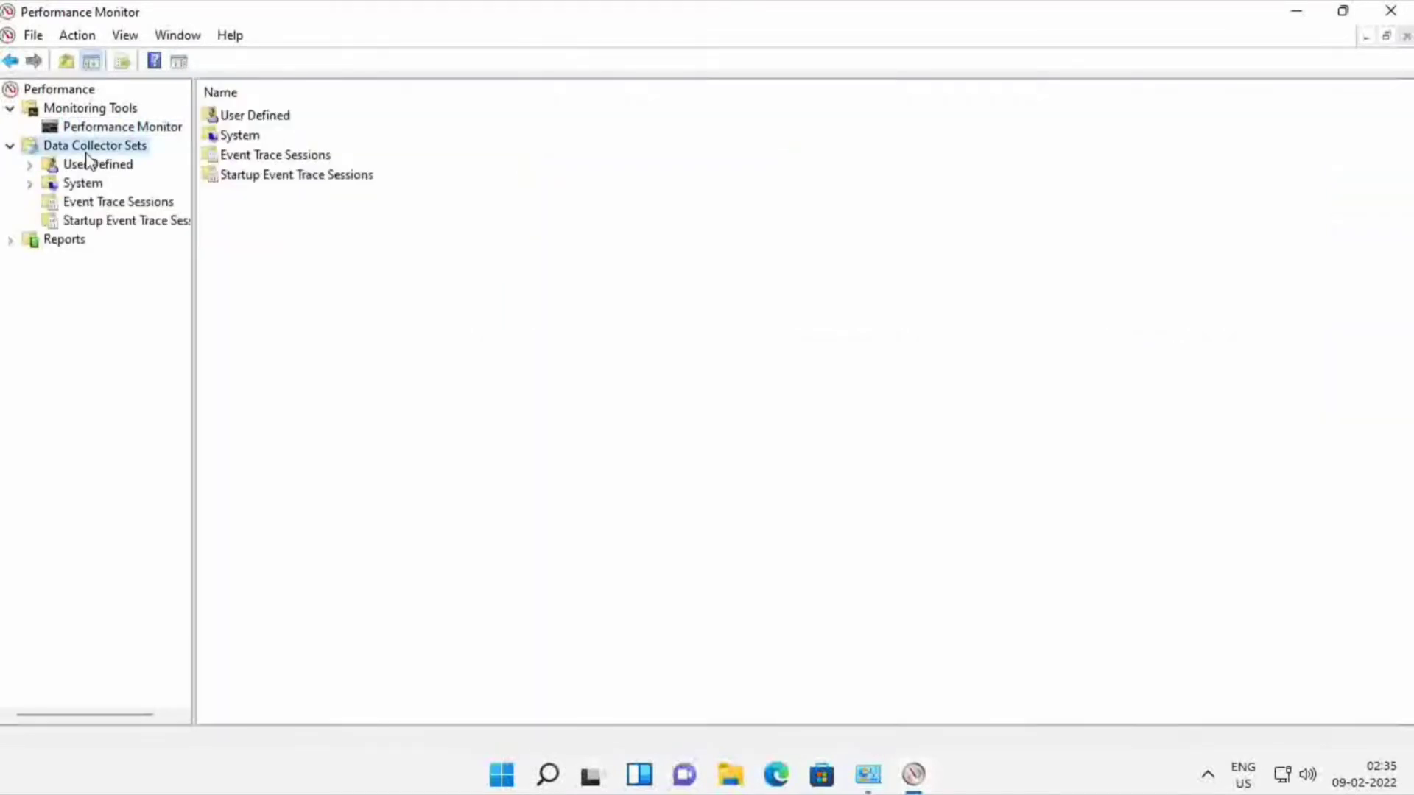
{"action": "left_click", "coordinate": [102, 168]}
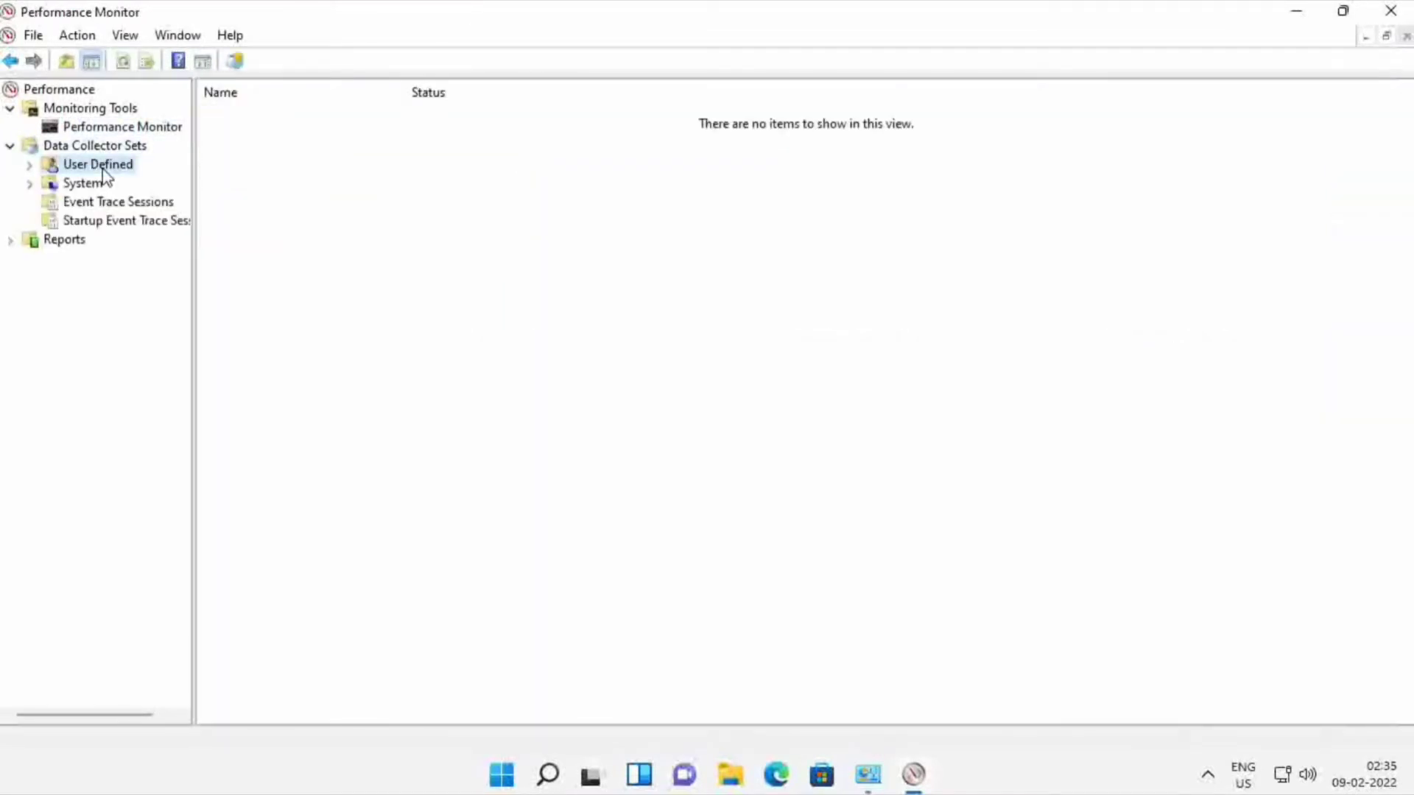
{"action": "right_click", "coordinate": [298, 225]}
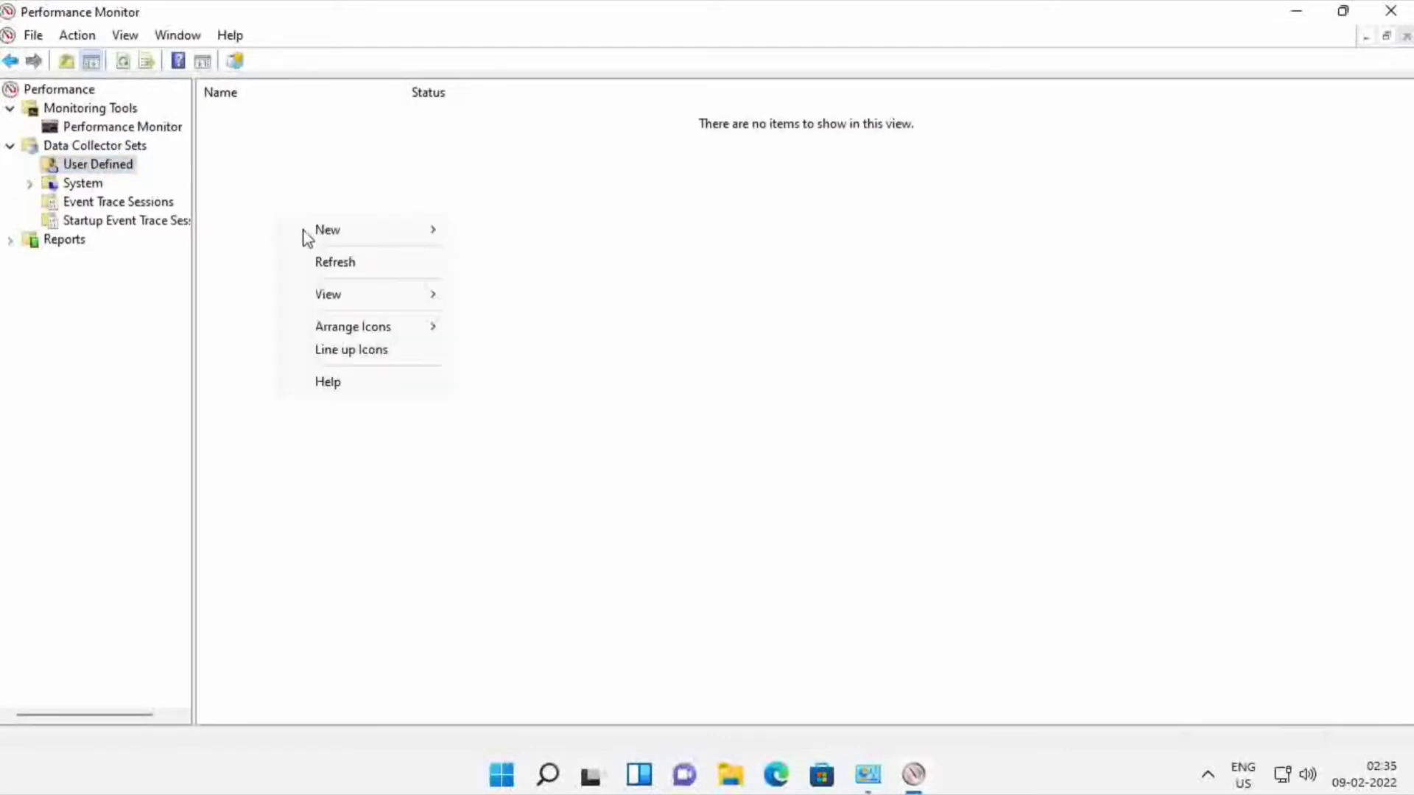
{"action": "mouse_move", "coordinate": [346, 232]}
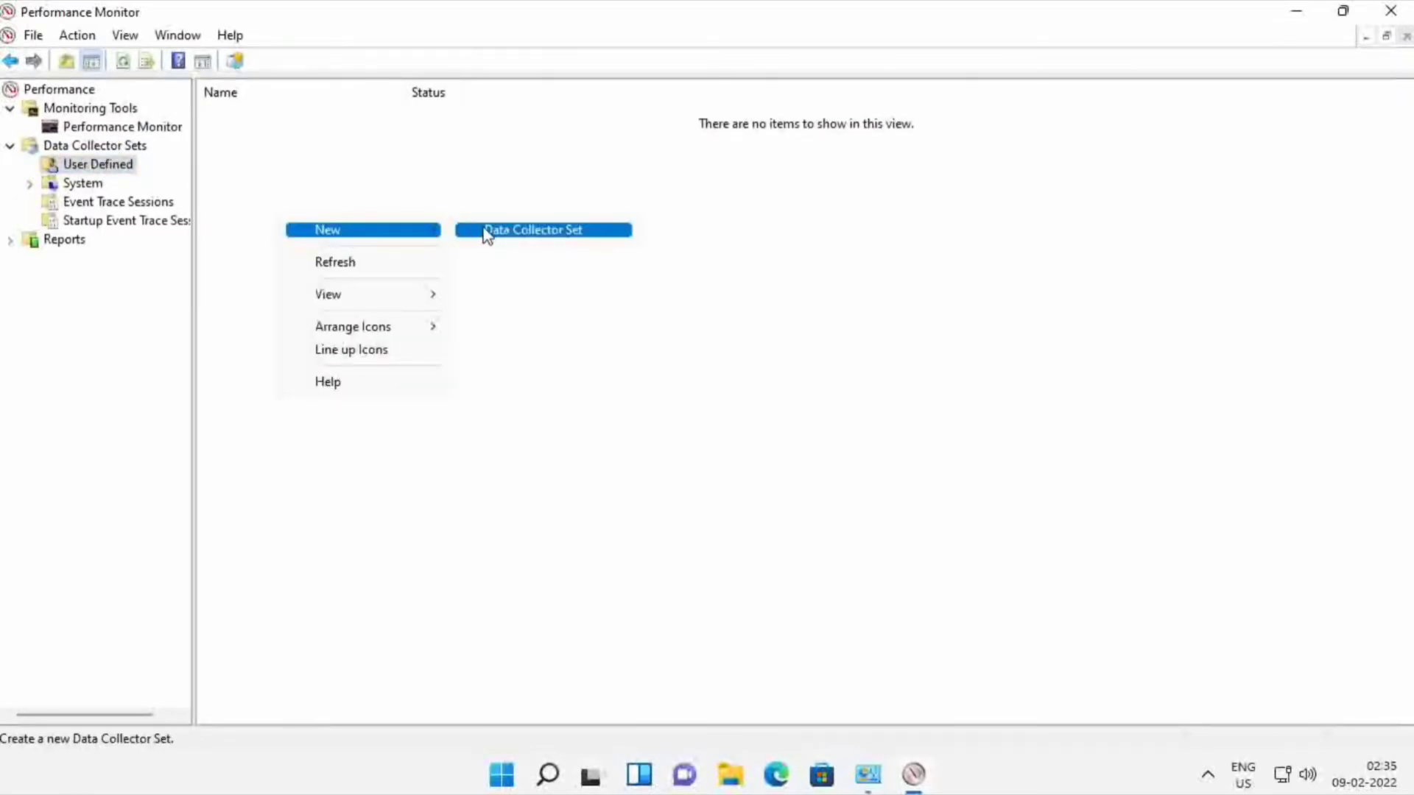
{"action": "left_click", "coordinate": [486, 231]}
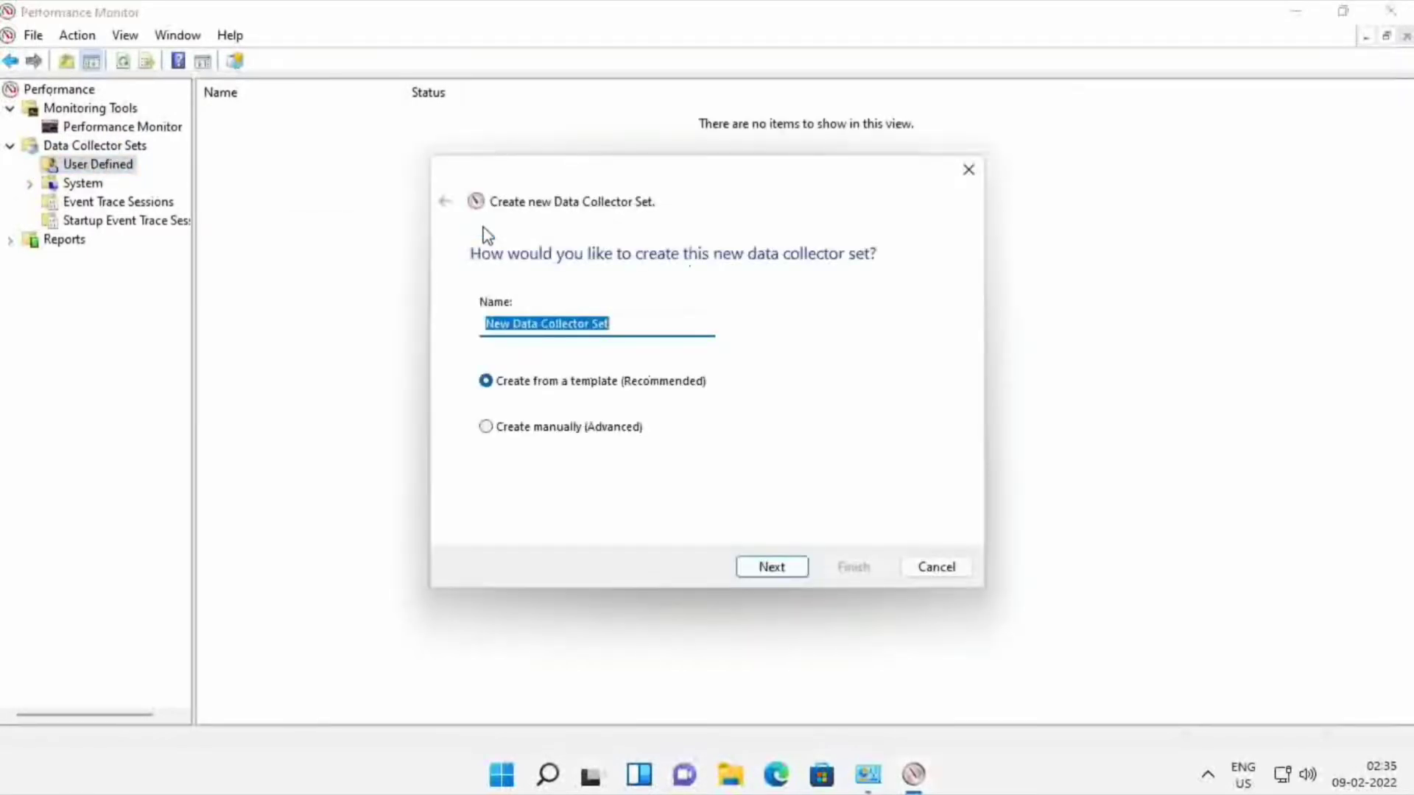
{"action": "type", "text": "Test"}
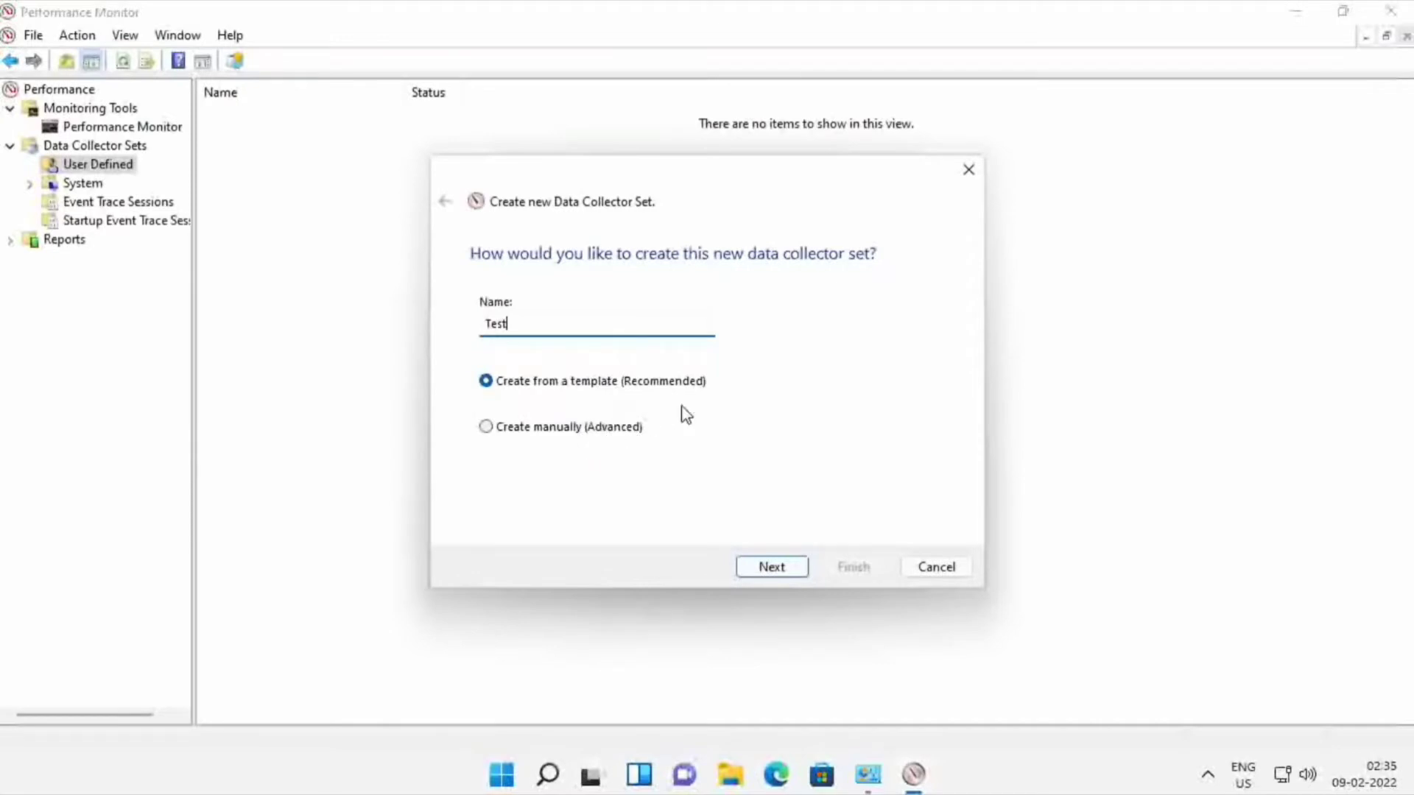
{"action": "left_click", "coordinate": [761, 572]}
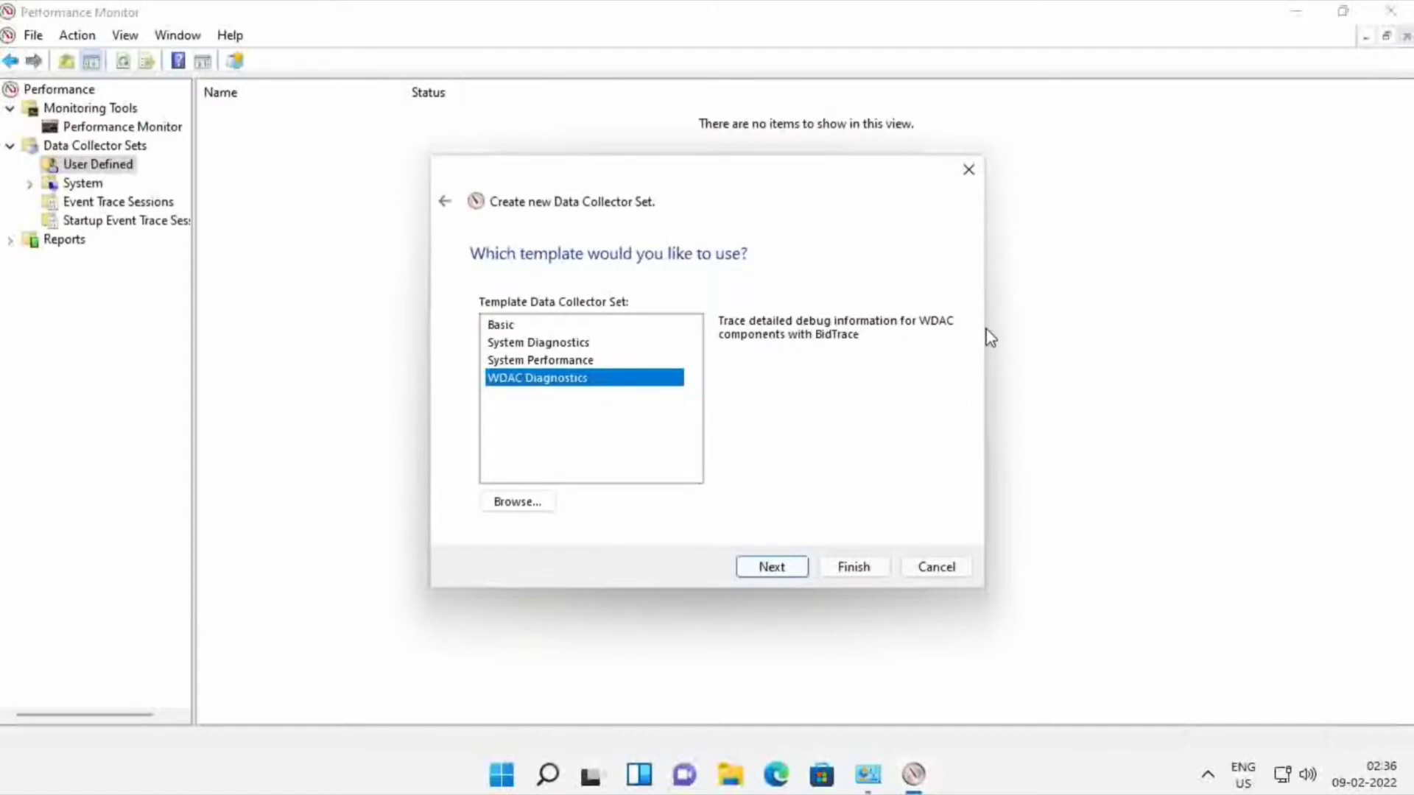
{"action": "left_click", "coordinate": [564, 360]}
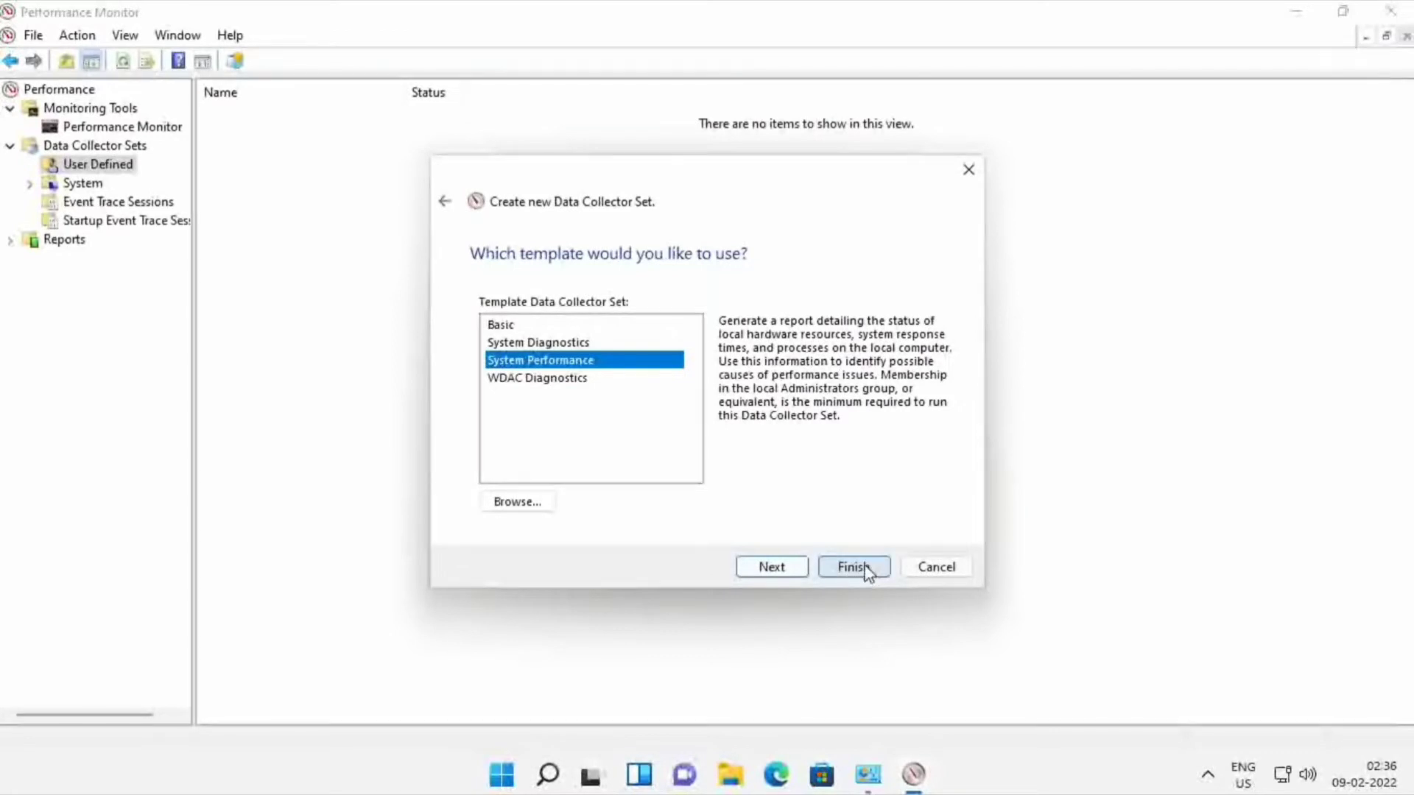
{"action": "left_click", "coordinate": [843, 567]}
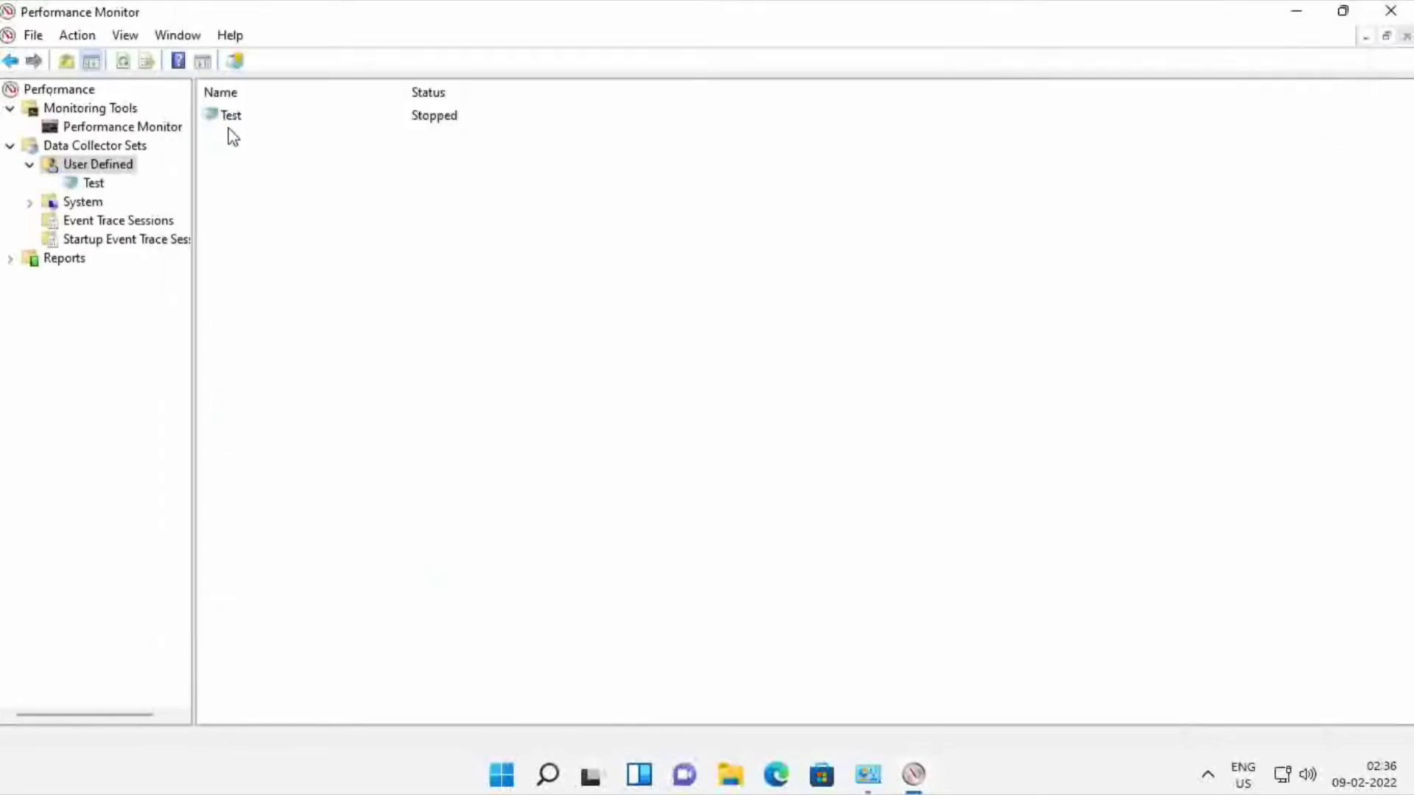
Open the properties of the Test data collector set and inspect the options for adding a schedule, without adding one.
{"action": "left_click", "coordinate": [228, 118]}
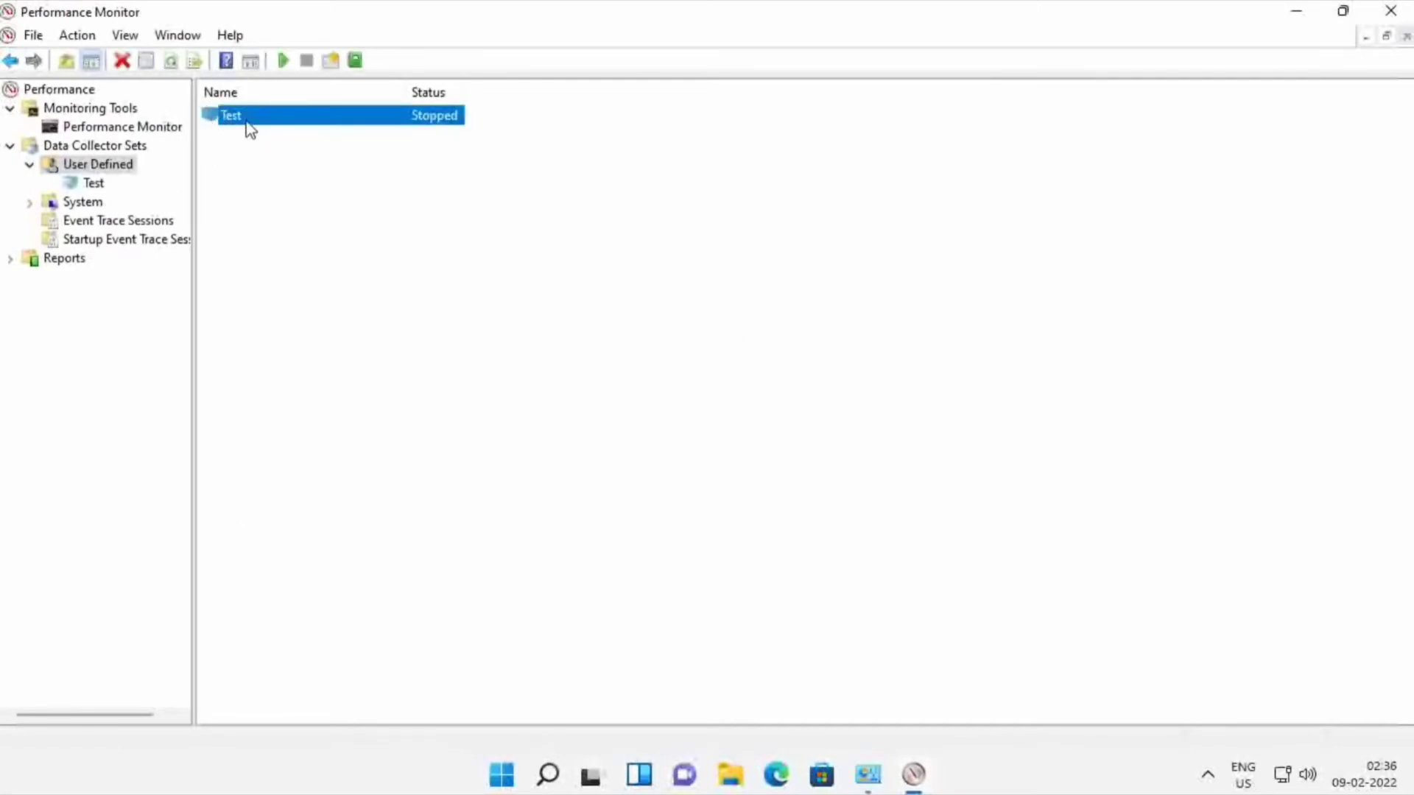
{"action": "right_click", "coordinate": [247, 123]}
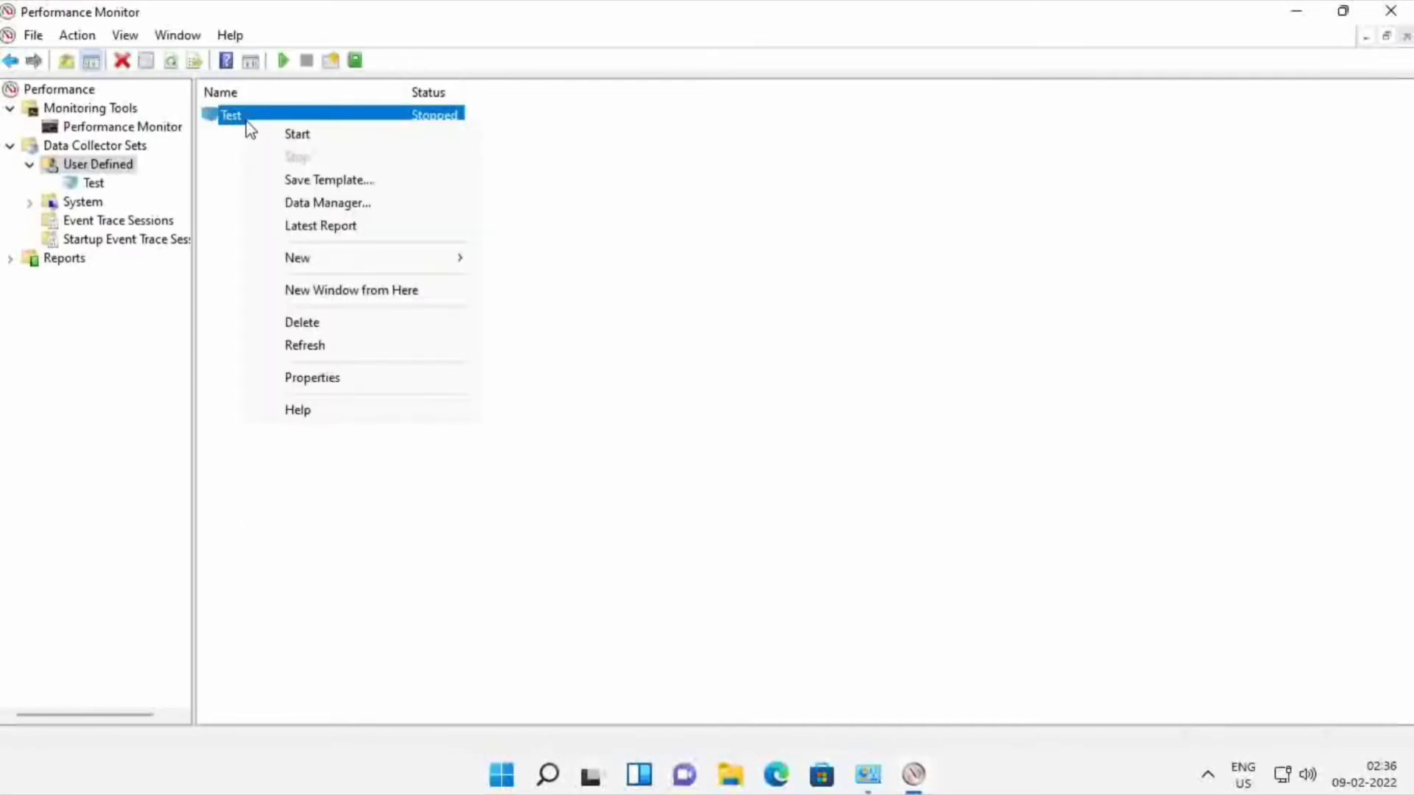
{"action": "left_click", "coordinate": [294, 379]}
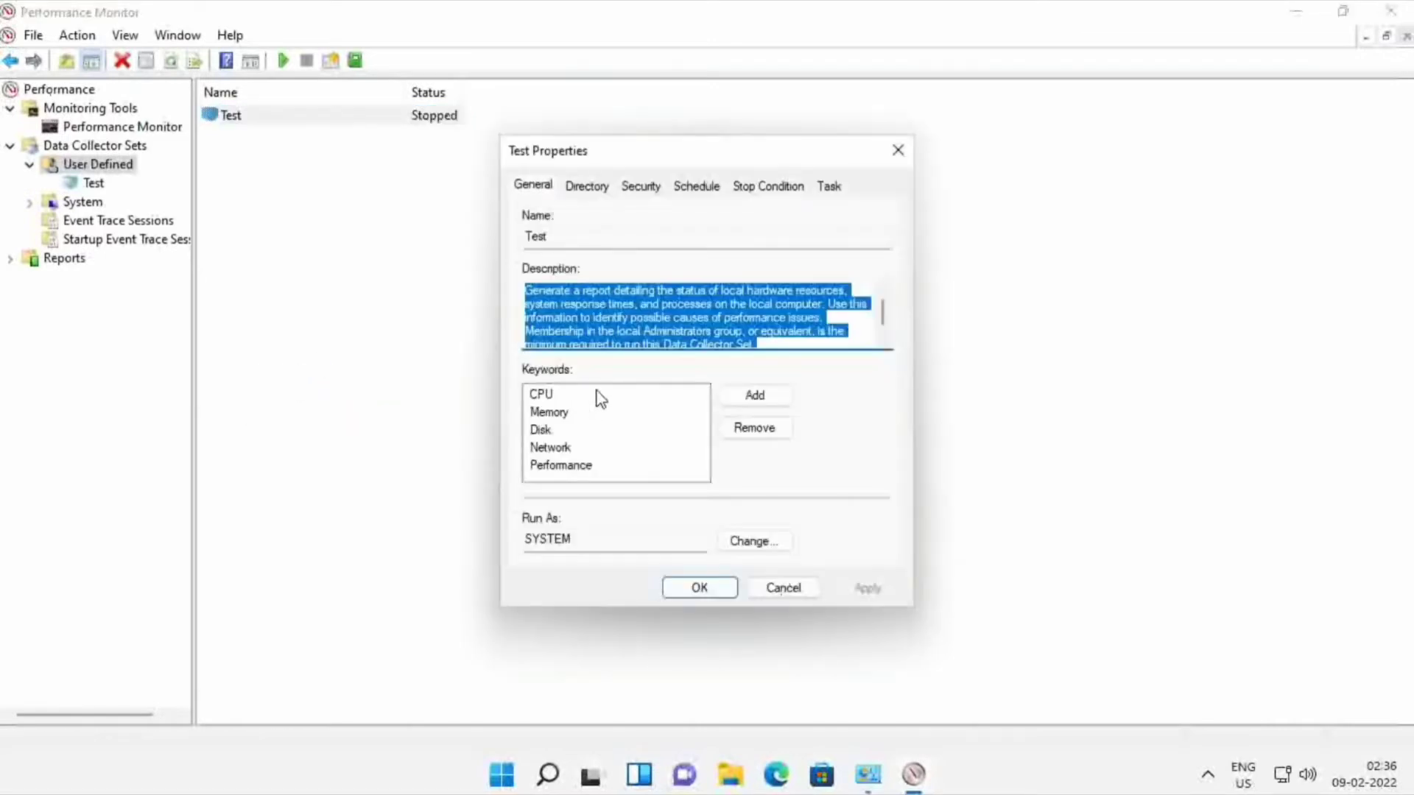
{"action": "left_click", "coordinate": [625, 412]}
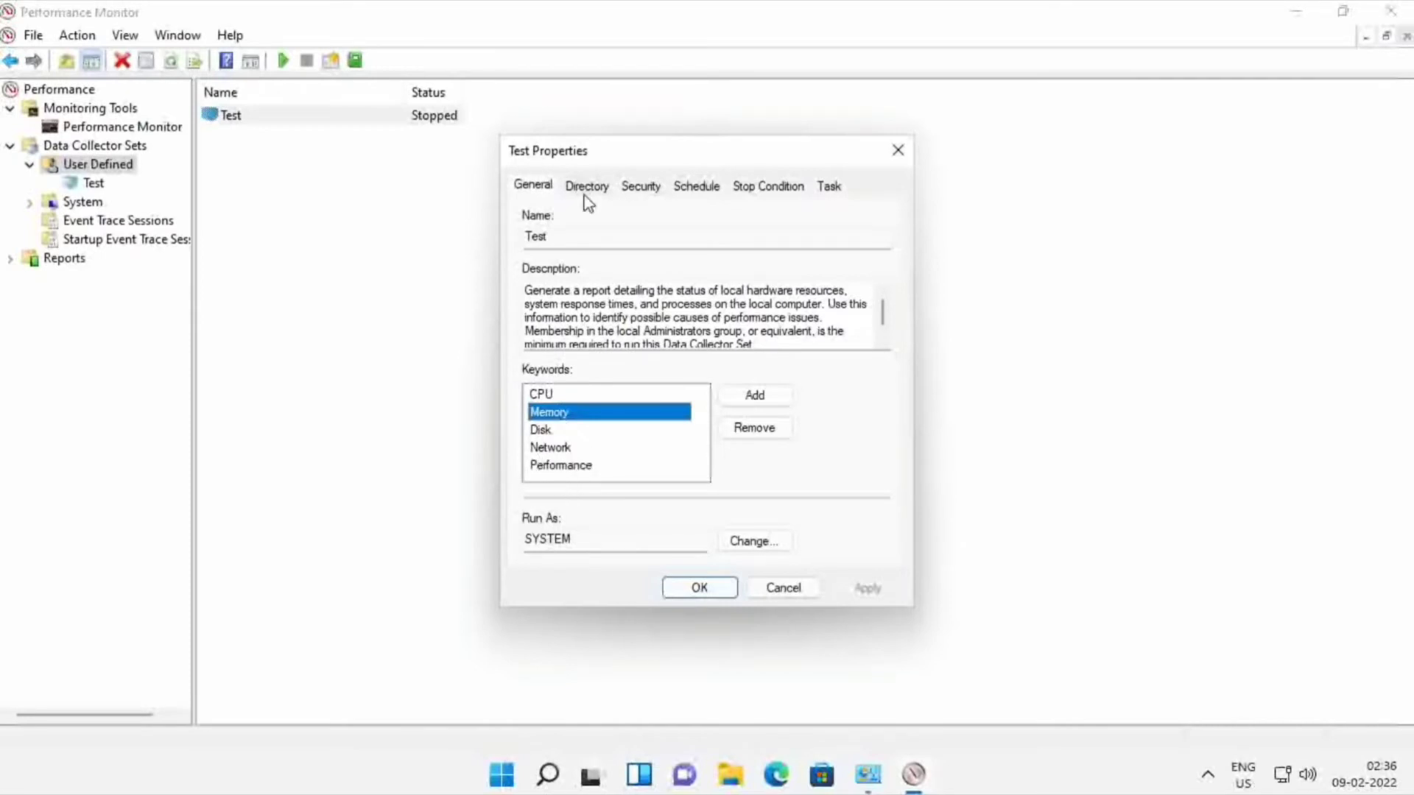
{"action": "left_click", "coordinate": [698, 193]}
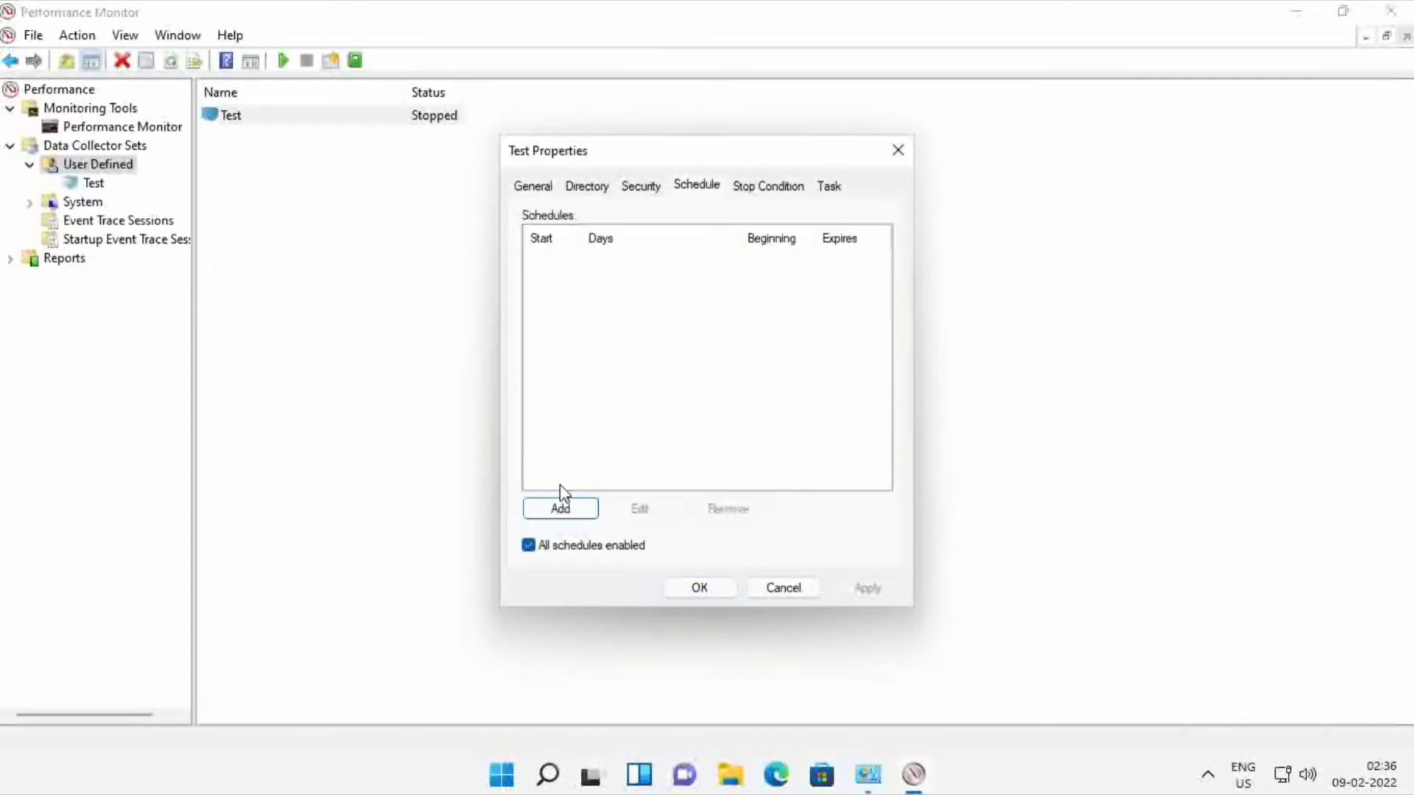
{"action": "left_click", "coordinate": [576, 514]}
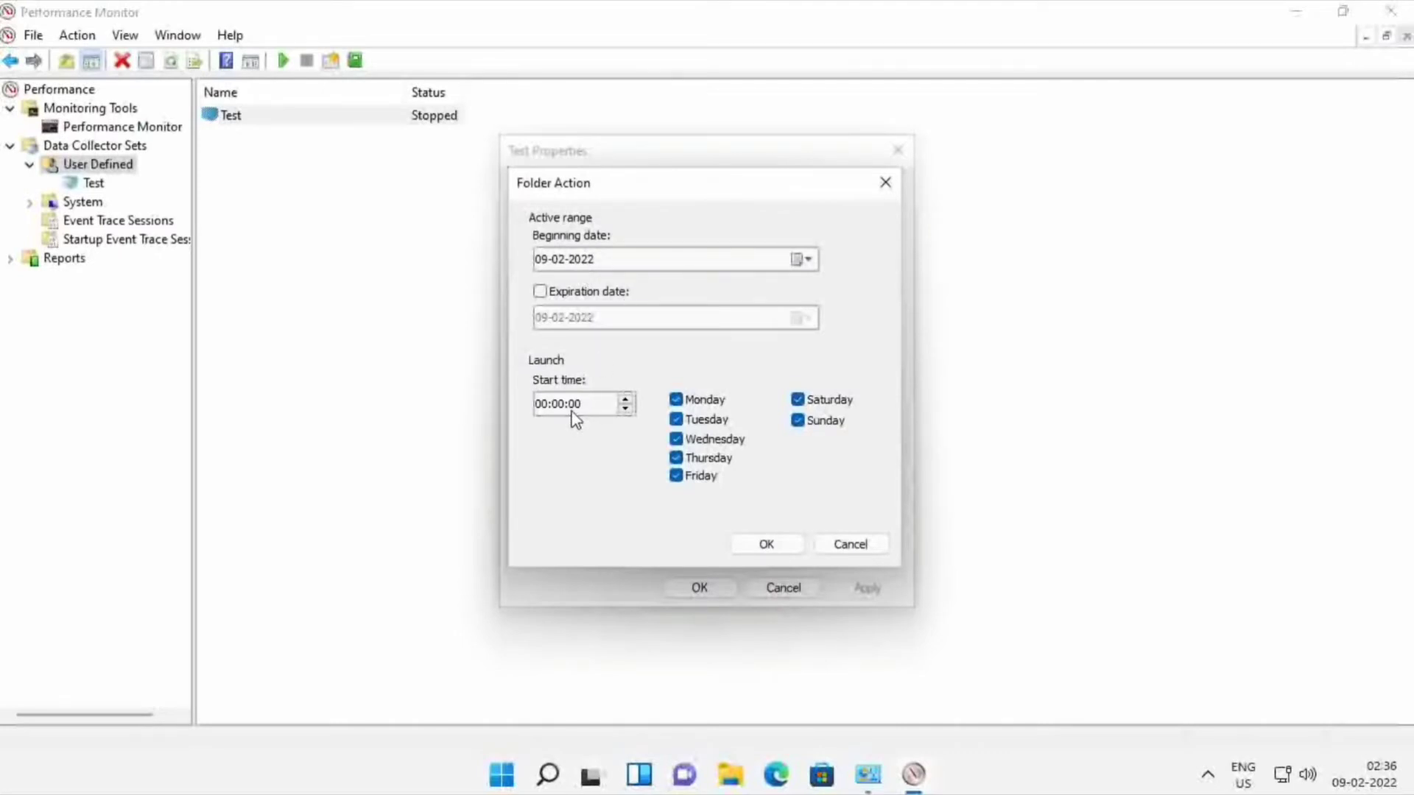
{"action": "left_click", "coordinate": [848, 546]}
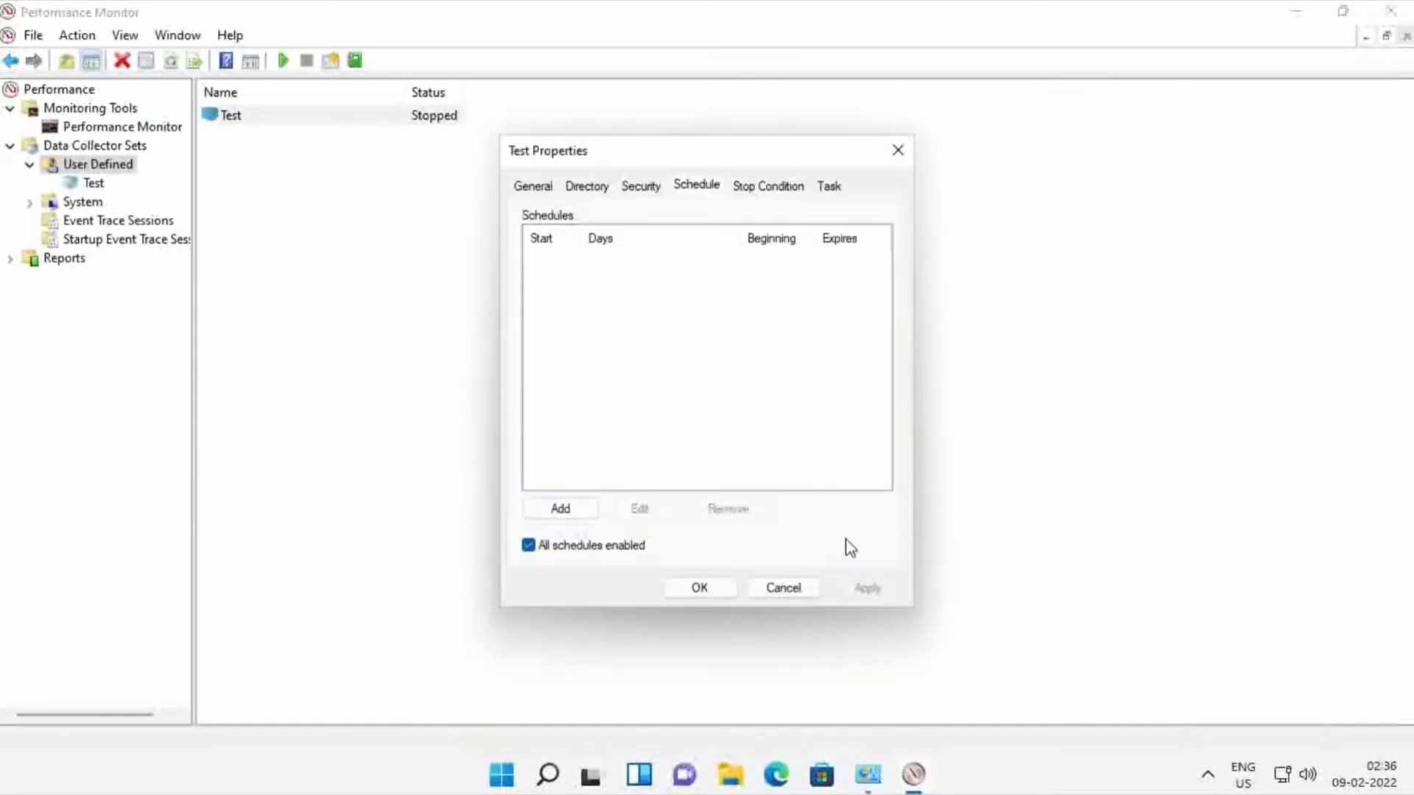
Review the general, directory, security, schedule and stop condition settings of the Test set and close its properties without saving.
{"action": "left_click", "coordinate": [541, 193]}
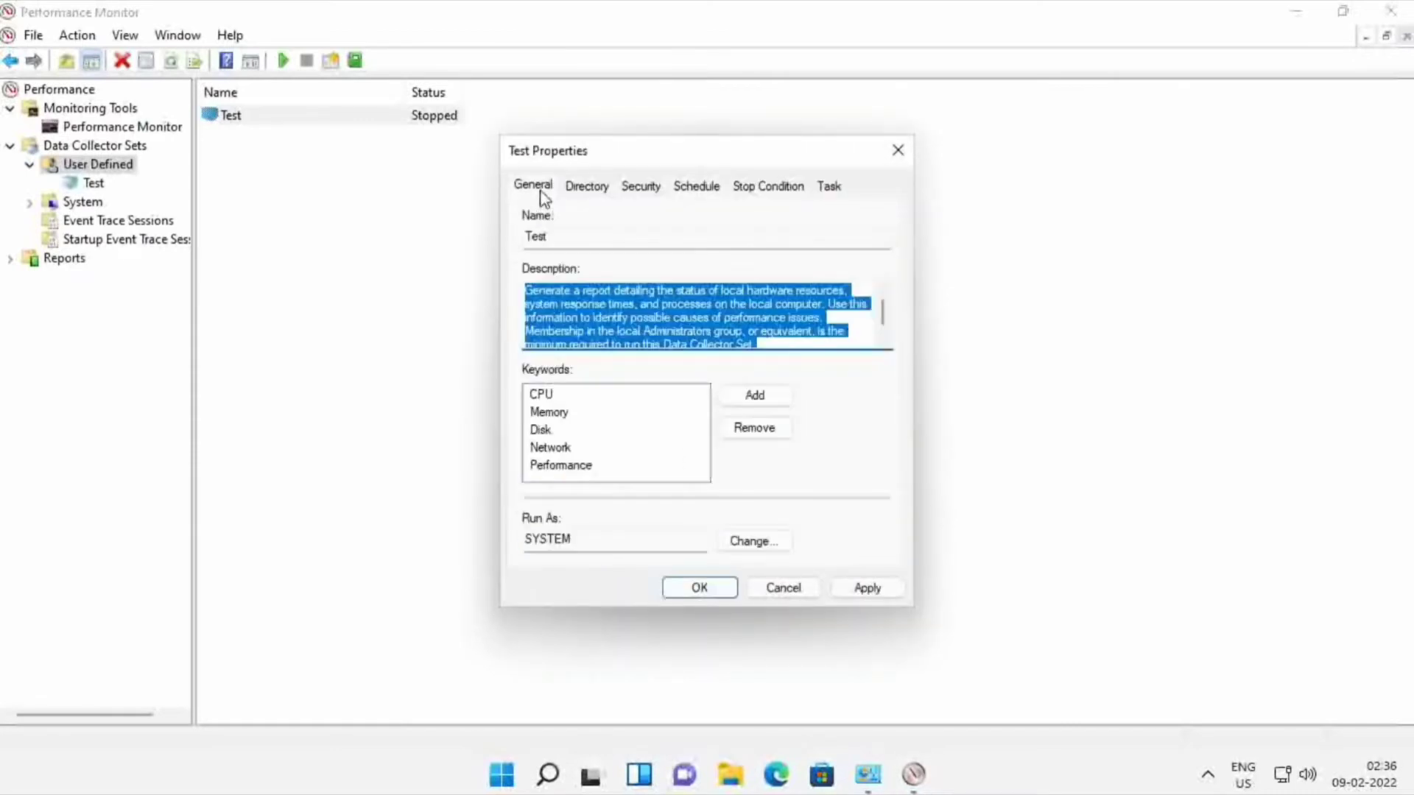
{"action": "left_click", "coordinate": [589, 189]}
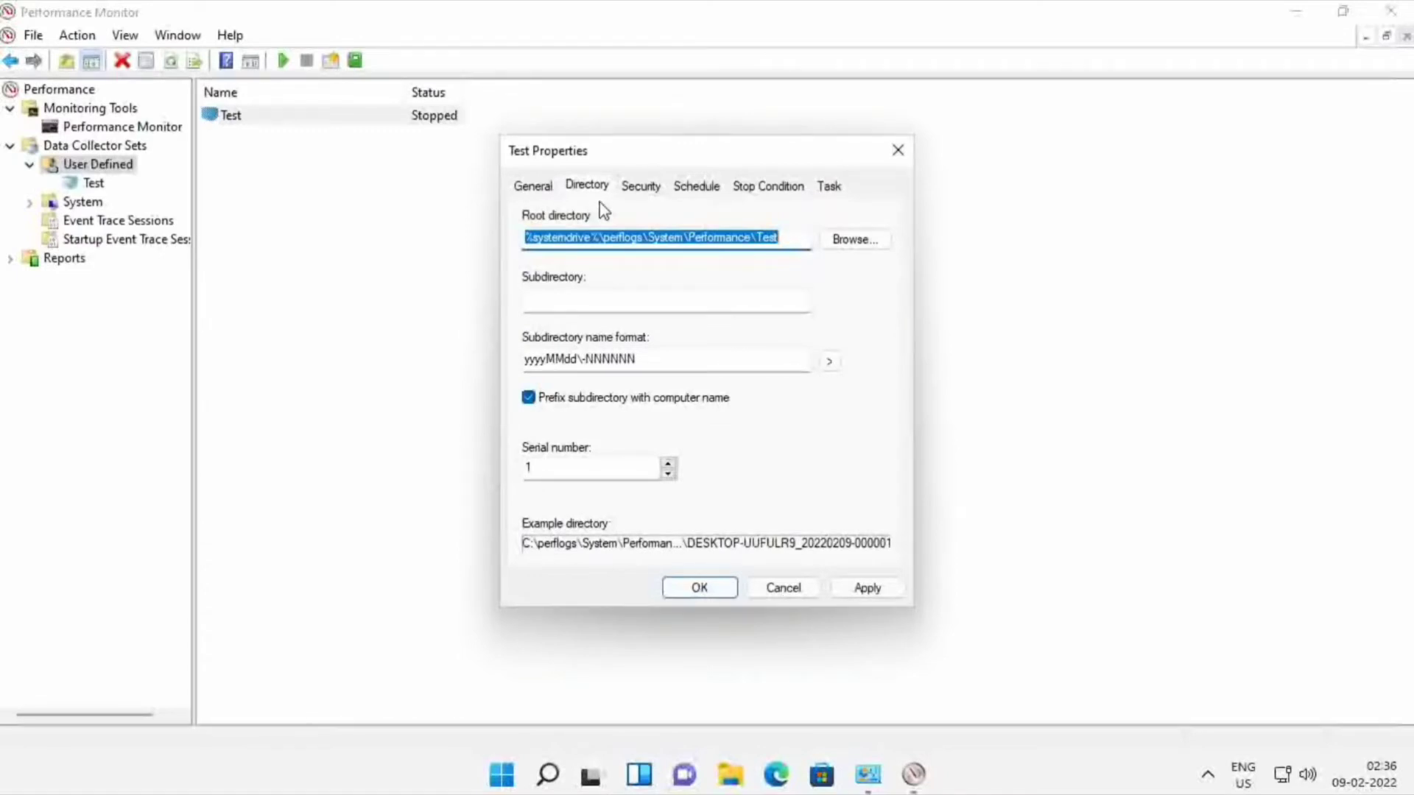
{"action": "left_click", "coordinate": [648, 189]}
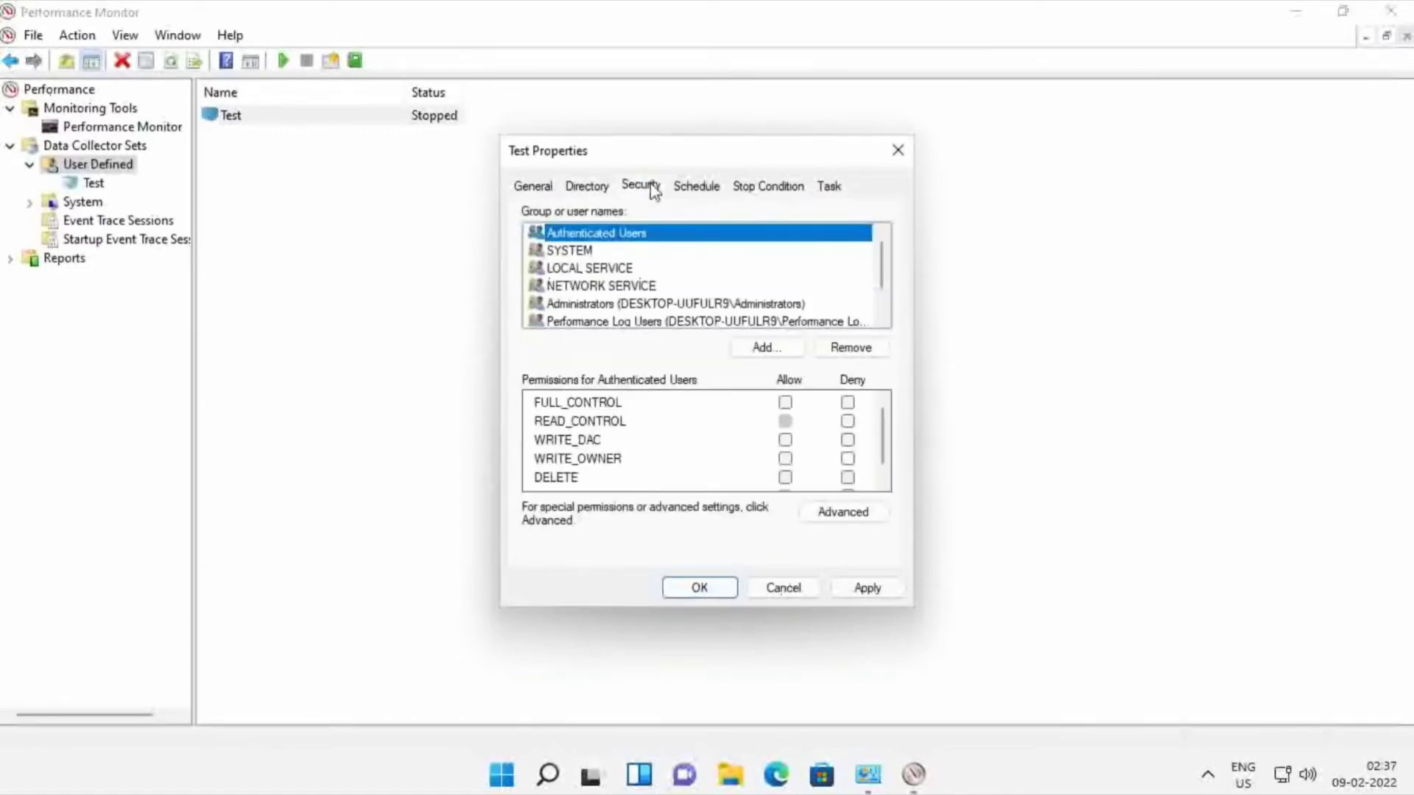
{"action": "left_click", "coordinate": [692, 186]}
{"action": "left_click", "coordinate": [753, 190]}
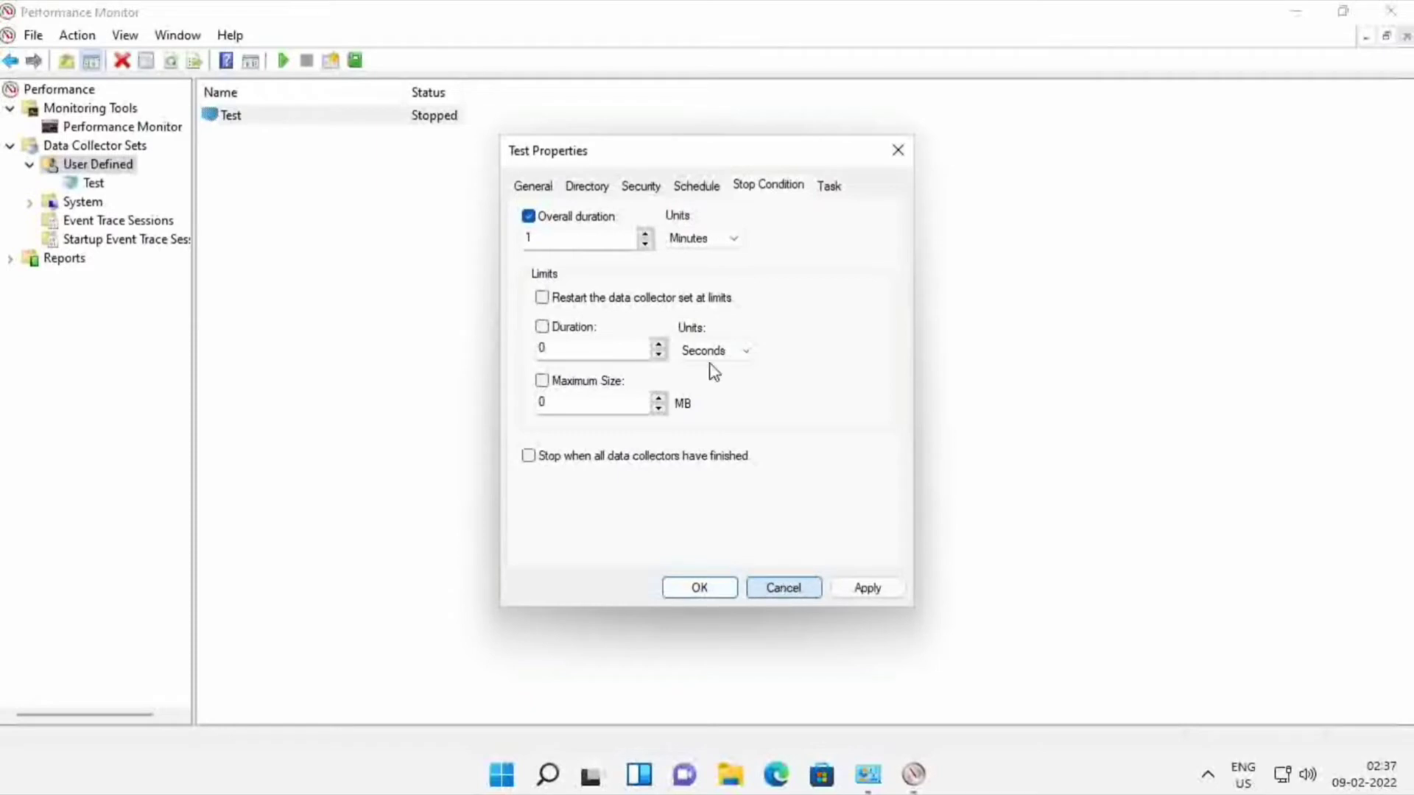
{"action": "left_click", "coordinate": [696, 186]}
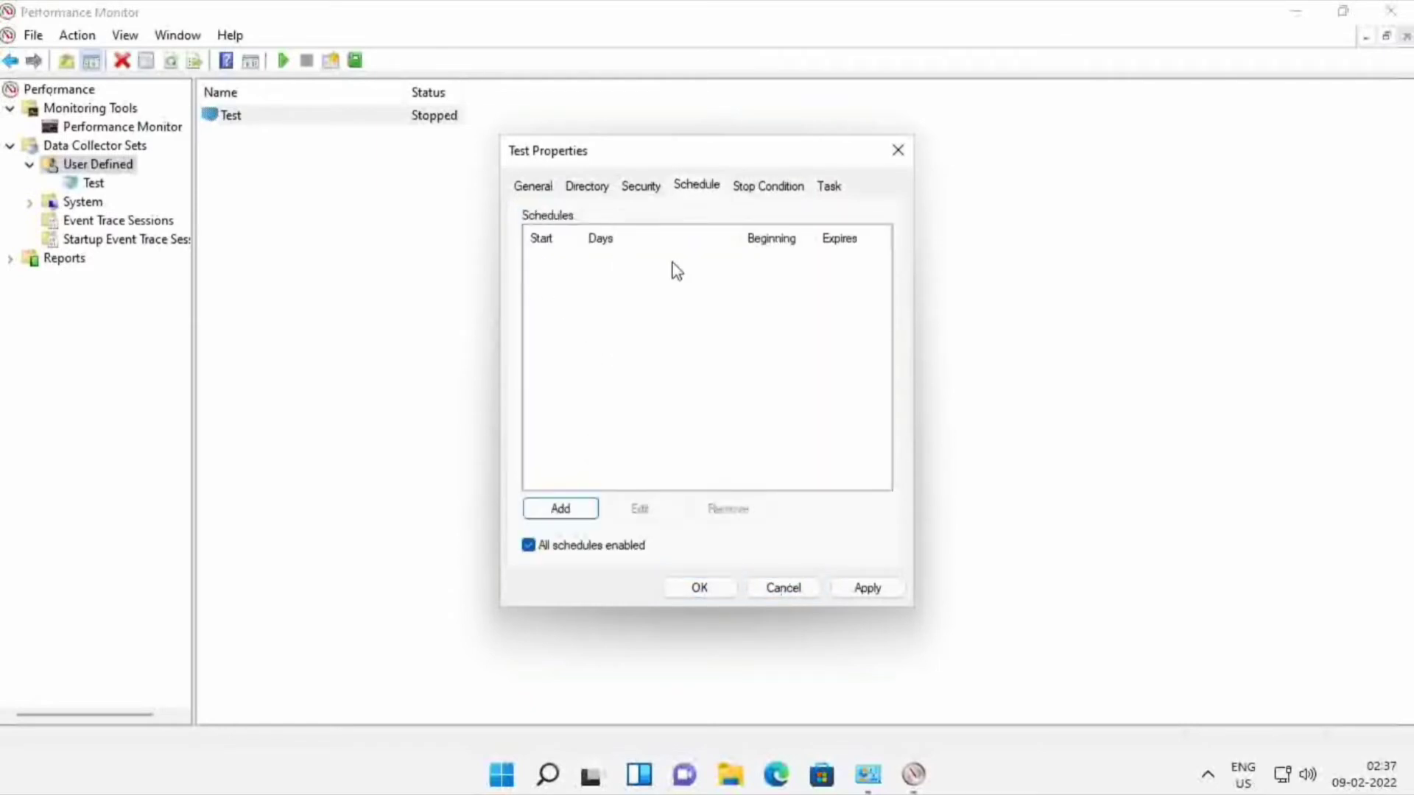
{"action": "left_click", "coordinate": [801, 591]}
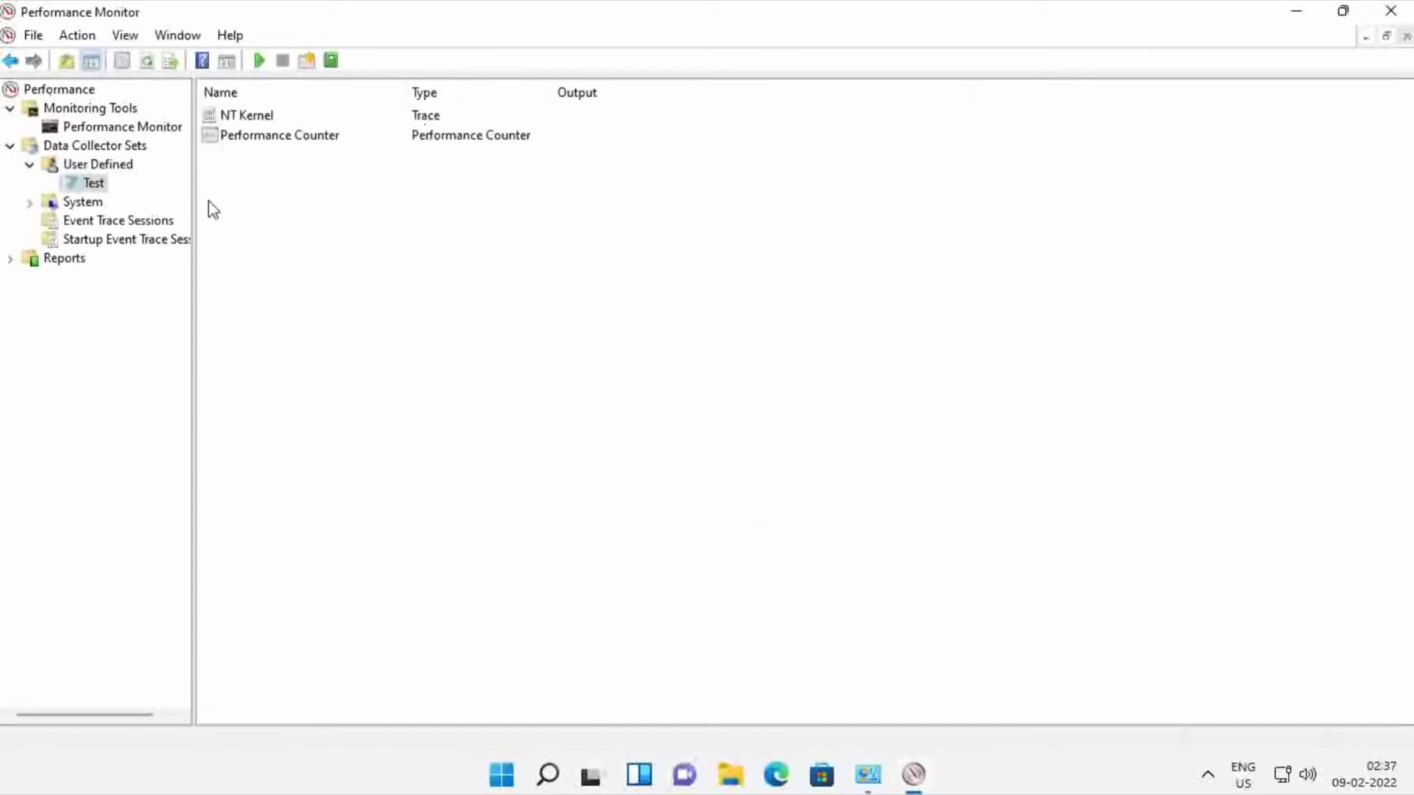
Start the user-defined Test data collector set.
{"action": "left_click", "coordinate": [108, 184]}
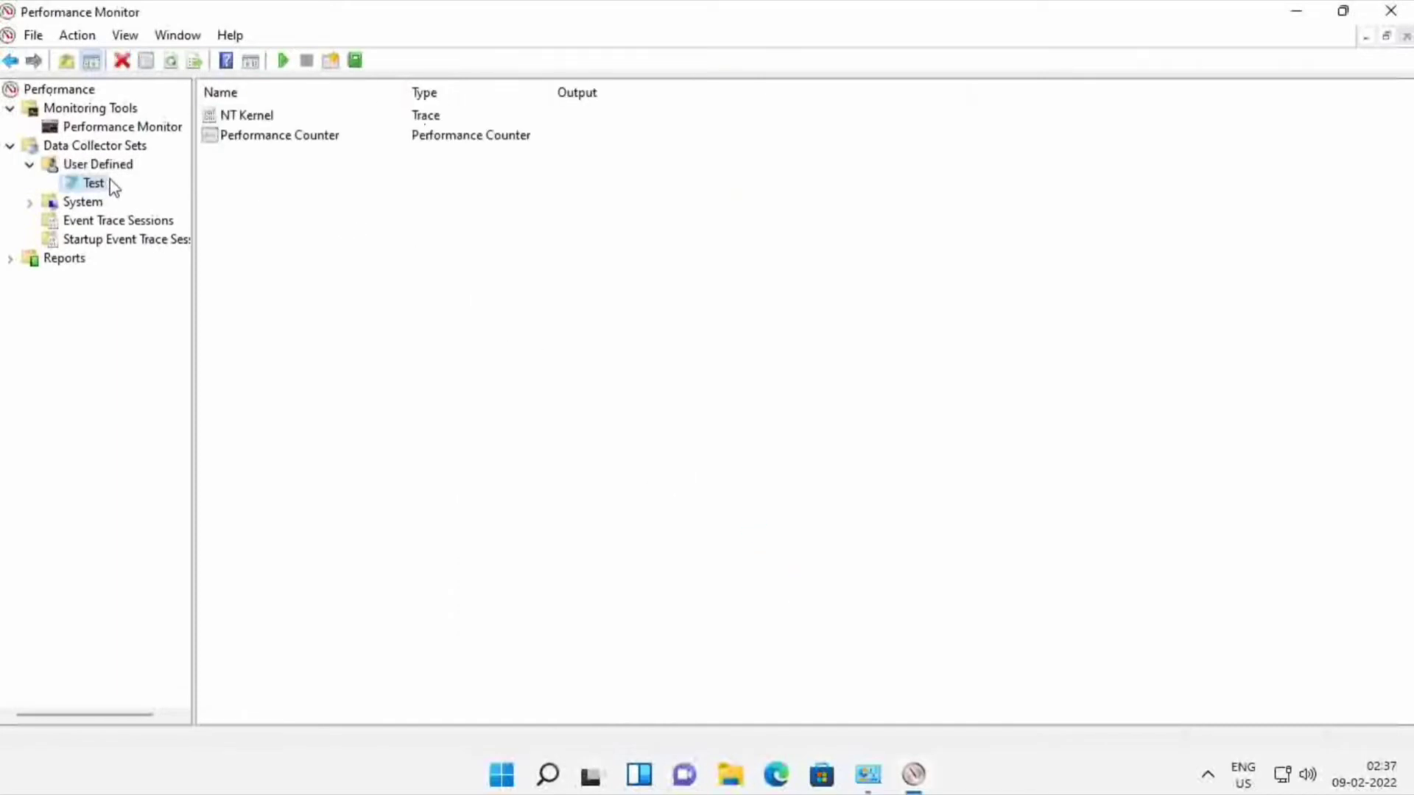
{"action": "left_click", "coordinate": [109, 164]}
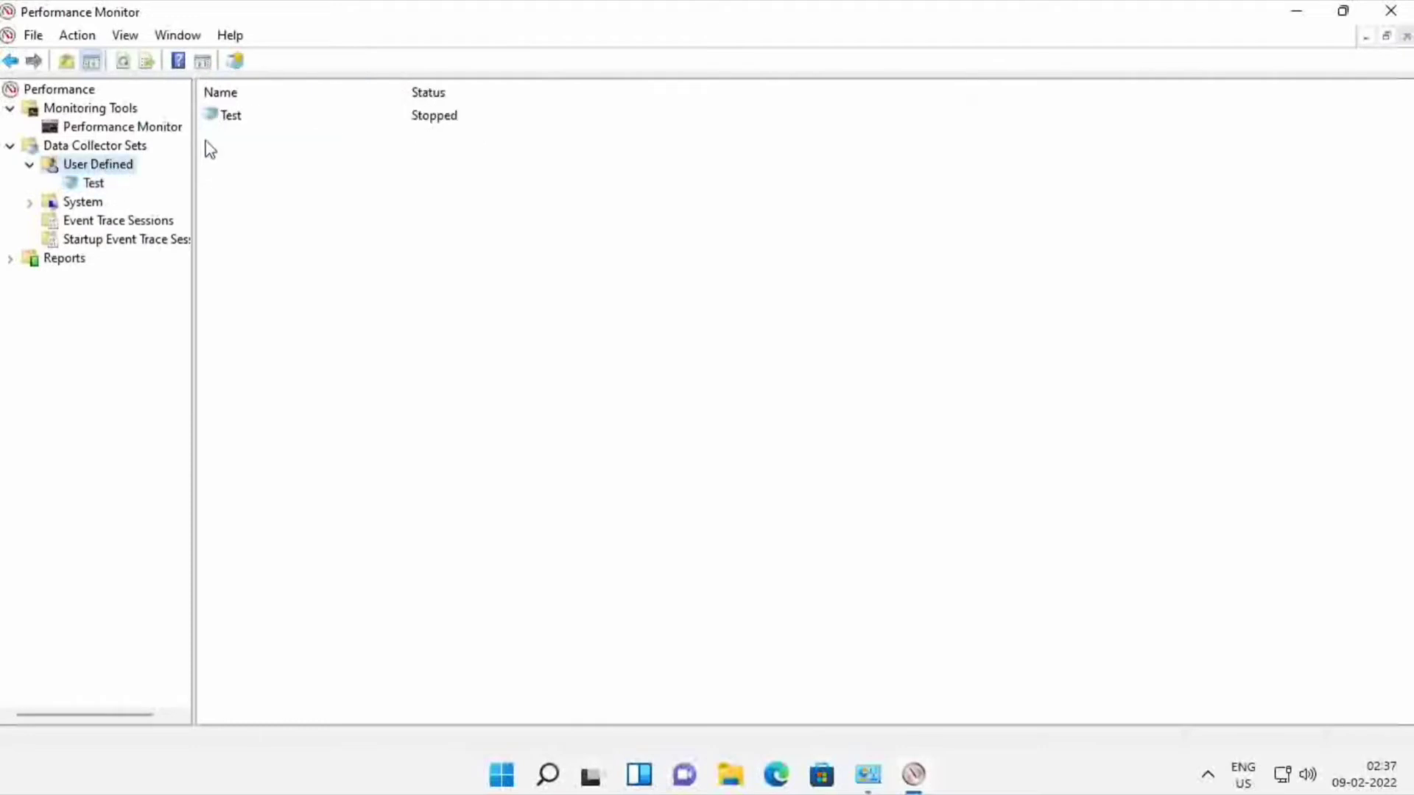
{"action": "left_click", "coordinate": [215, 116]}
{"action": "right_click", "coordinate": [215, 116]}
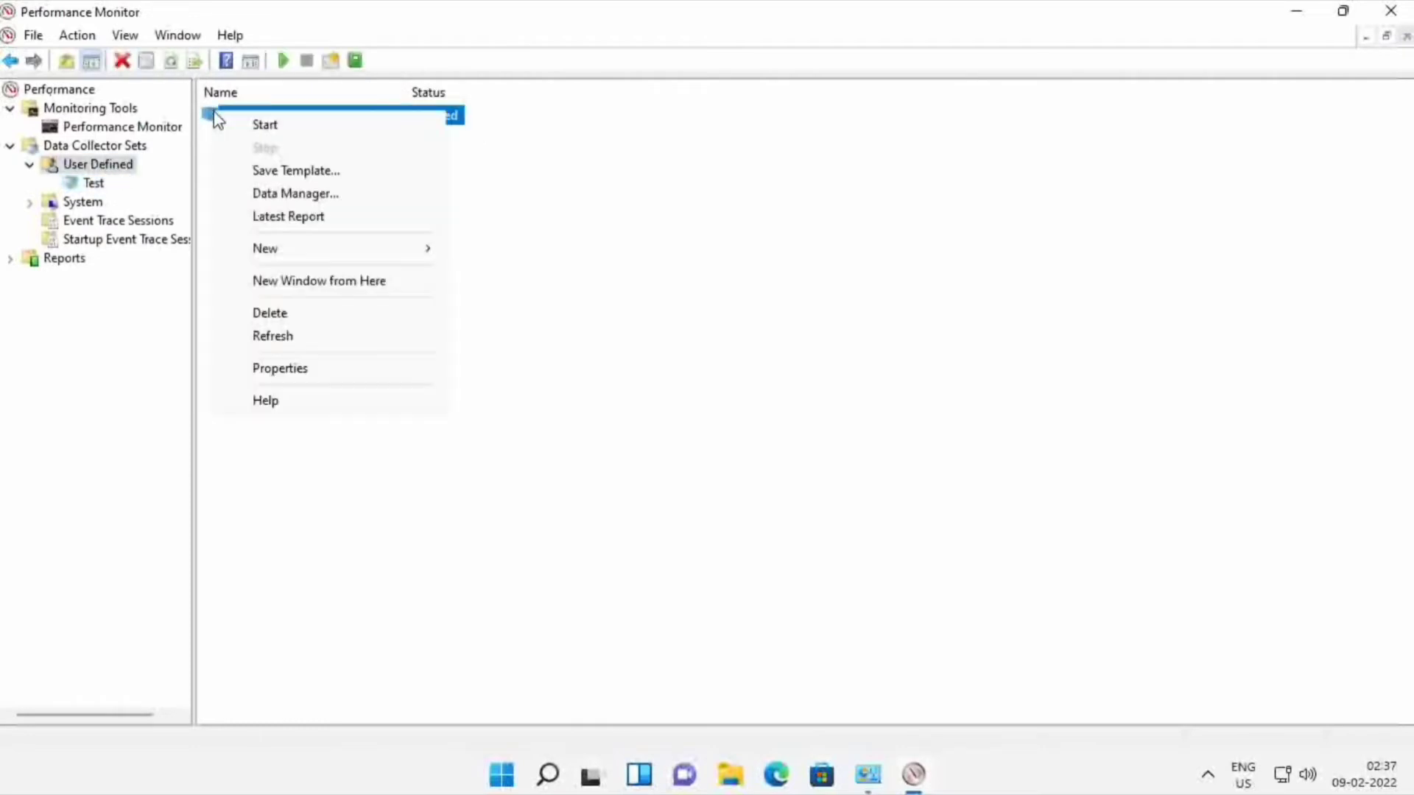
{"action": "left_click", "coordinate": [253, 125]}
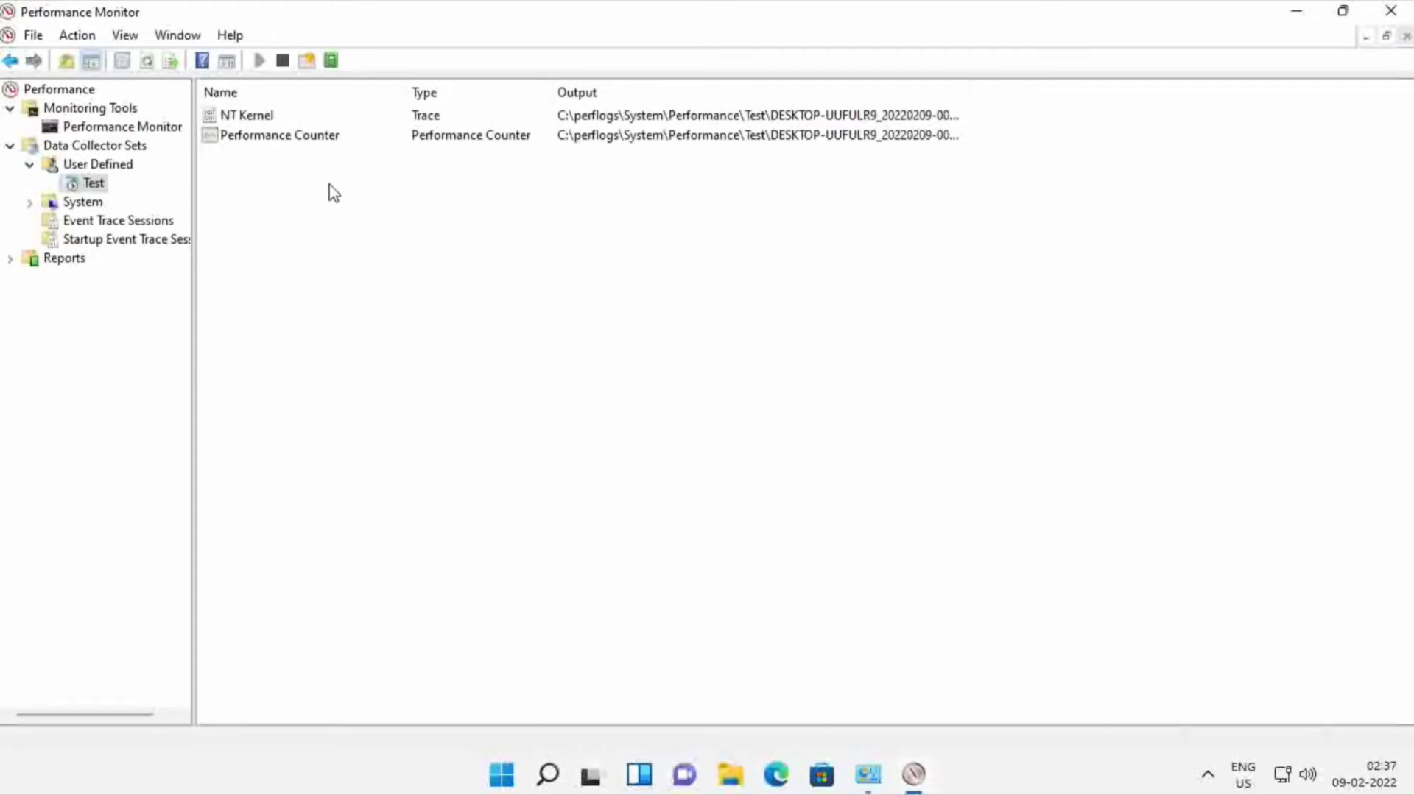
Examine the collectors in the running Test set and in the built-in System Diagnostics and System Performance sets.
{"action": "left_click", "coordinate": [279, 141]}
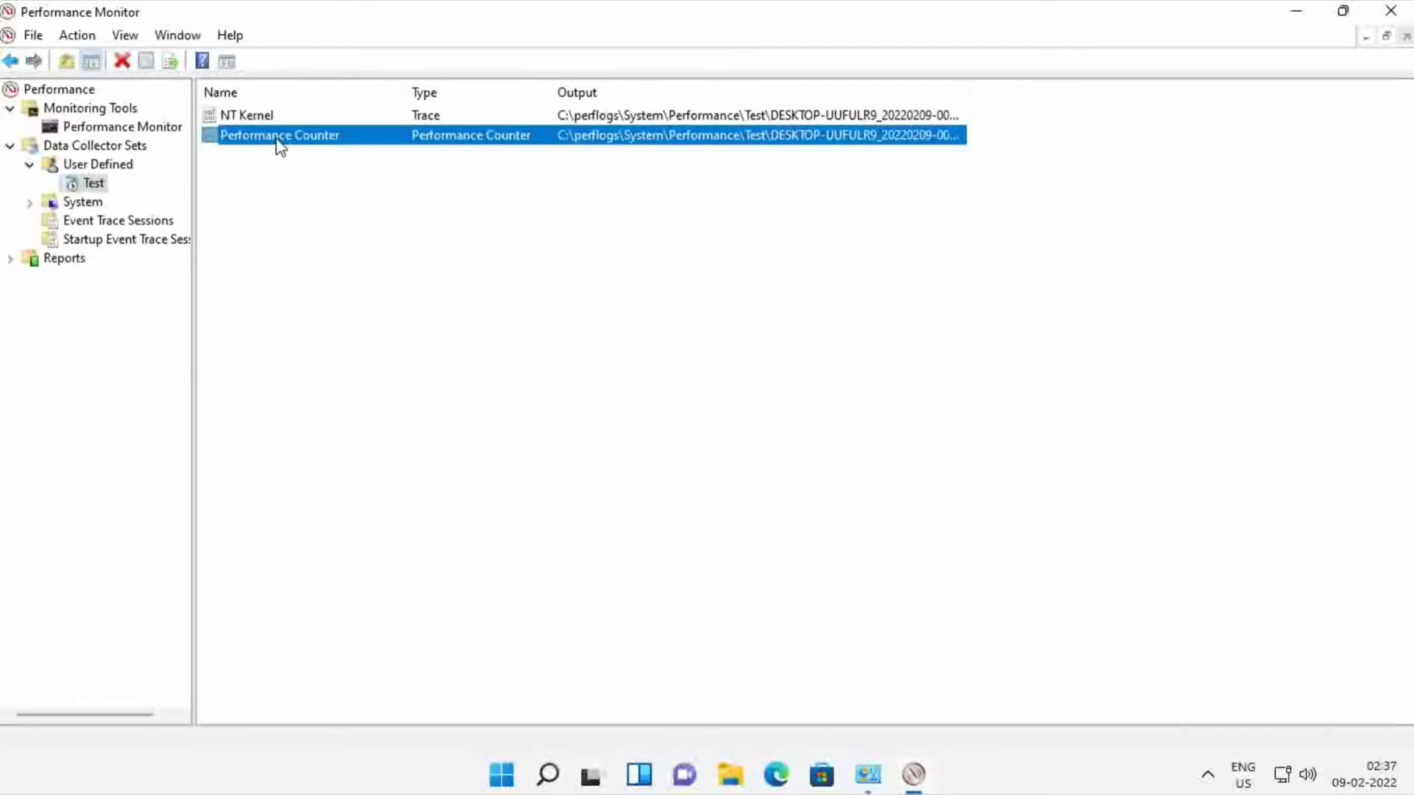
{"action": "left_click", "coordinate": [272, 120]}
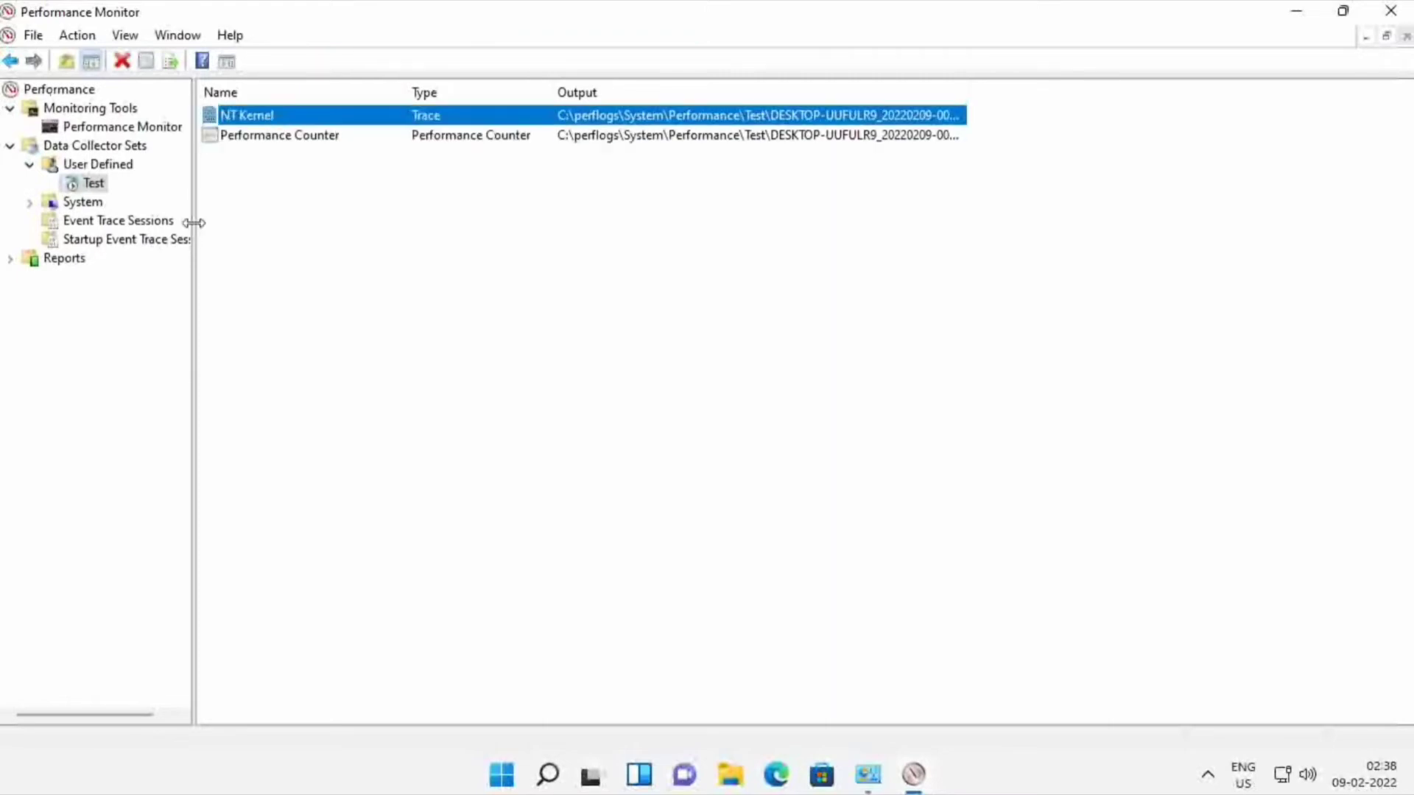
{"action": "left_click", "coordinate": [245, 261]}
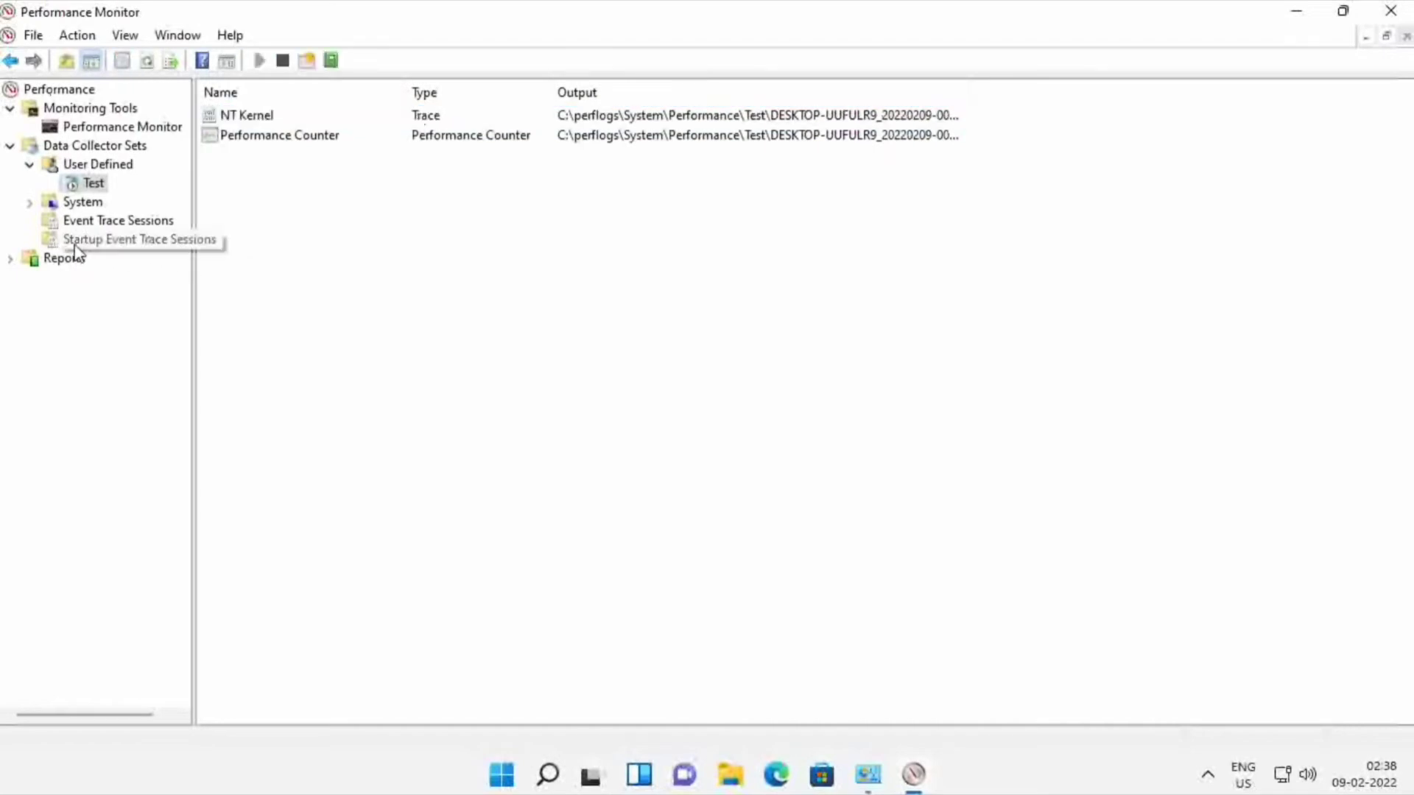
{"action": "left_click", "coordinate": [30, 202]}
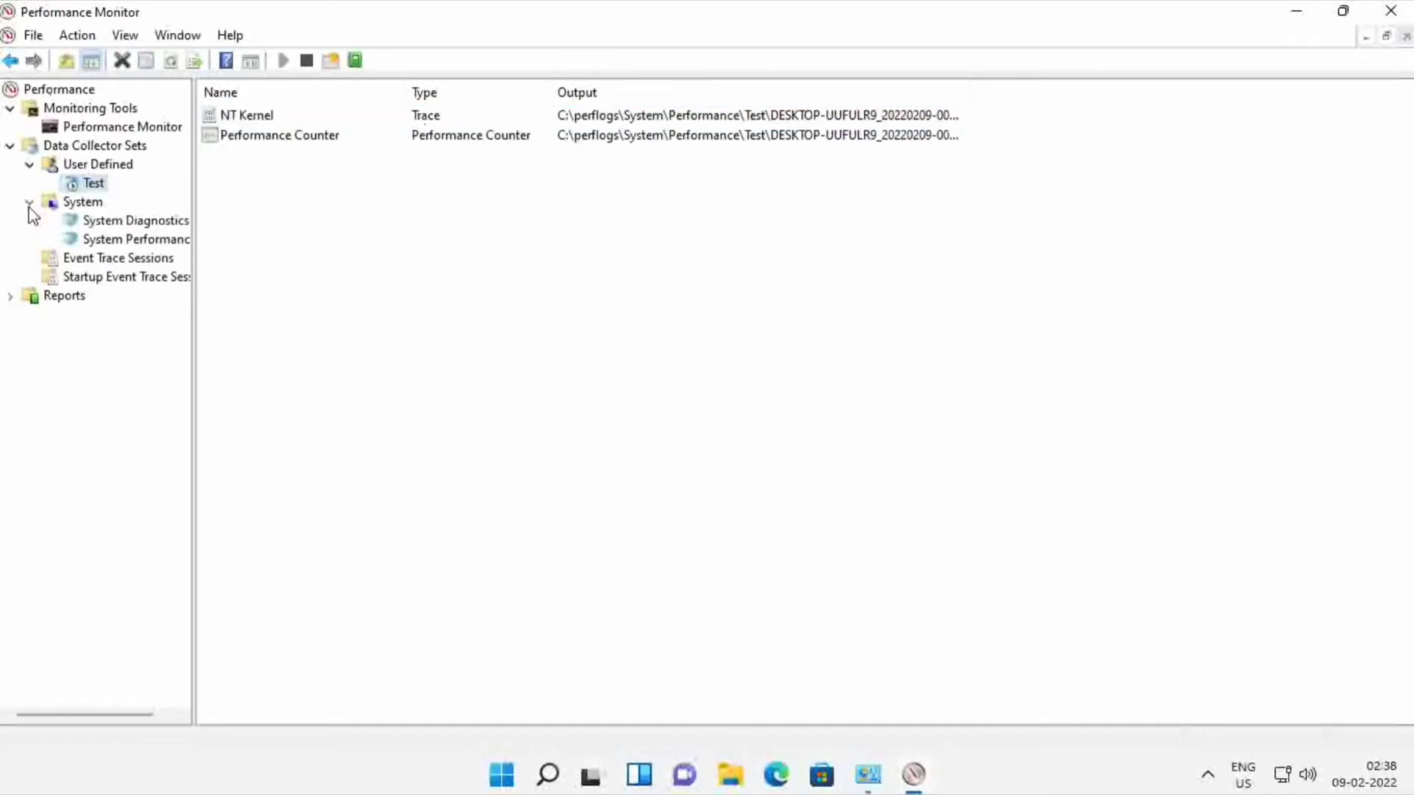
{"action": "left_click", "coordinate": [114, 221]}
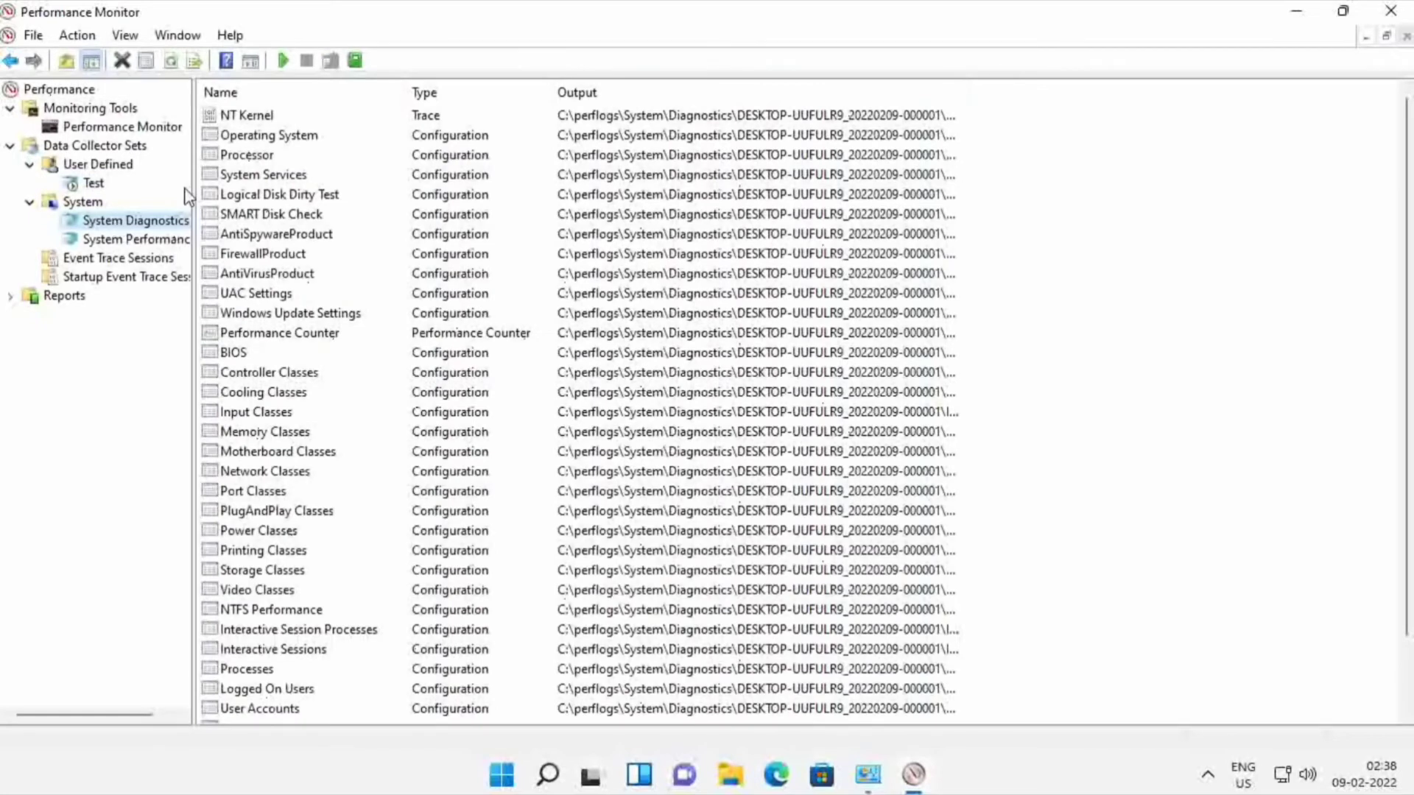
{"action": "left_click", "coordinate": [142, 243]}
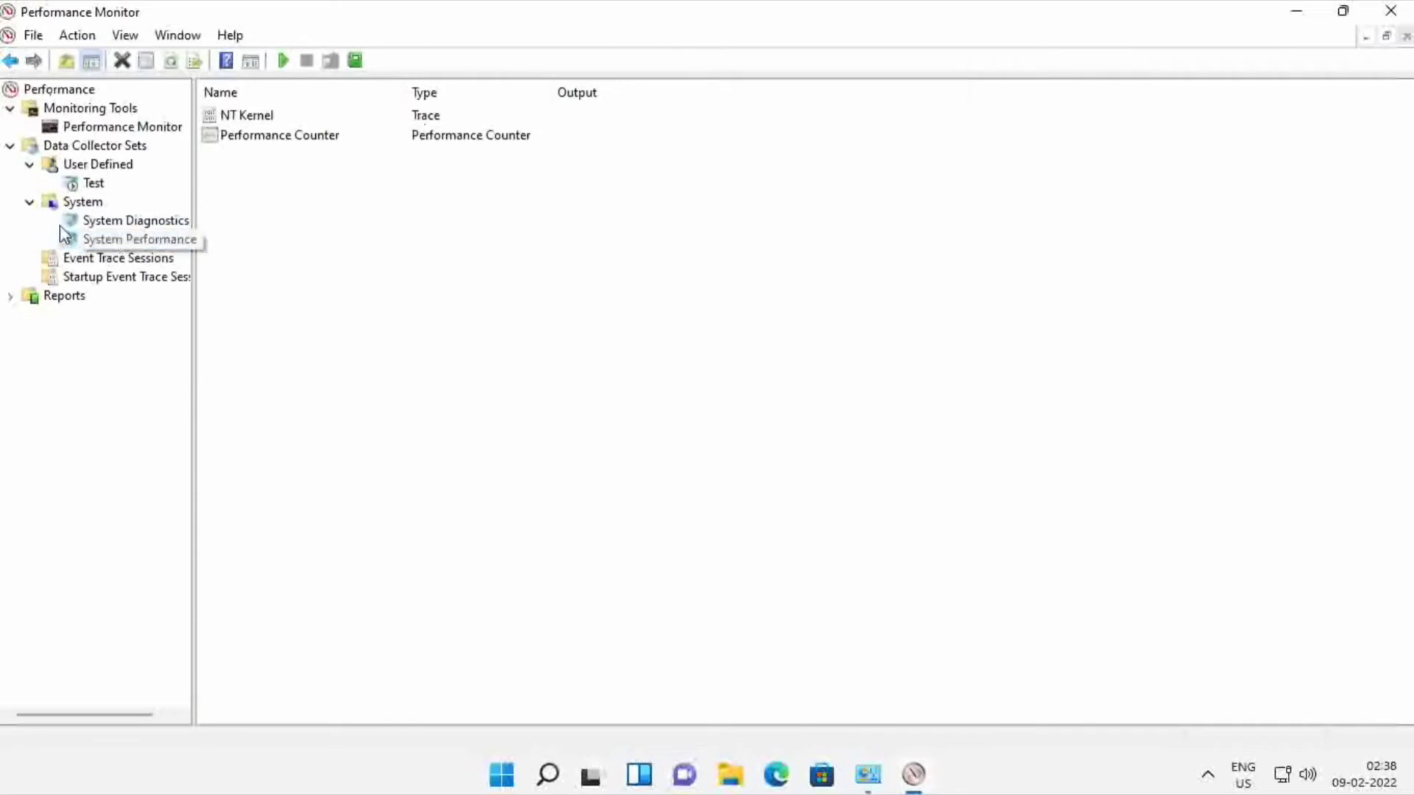
{"action": "left_click", "coordinate": [29, 207]}
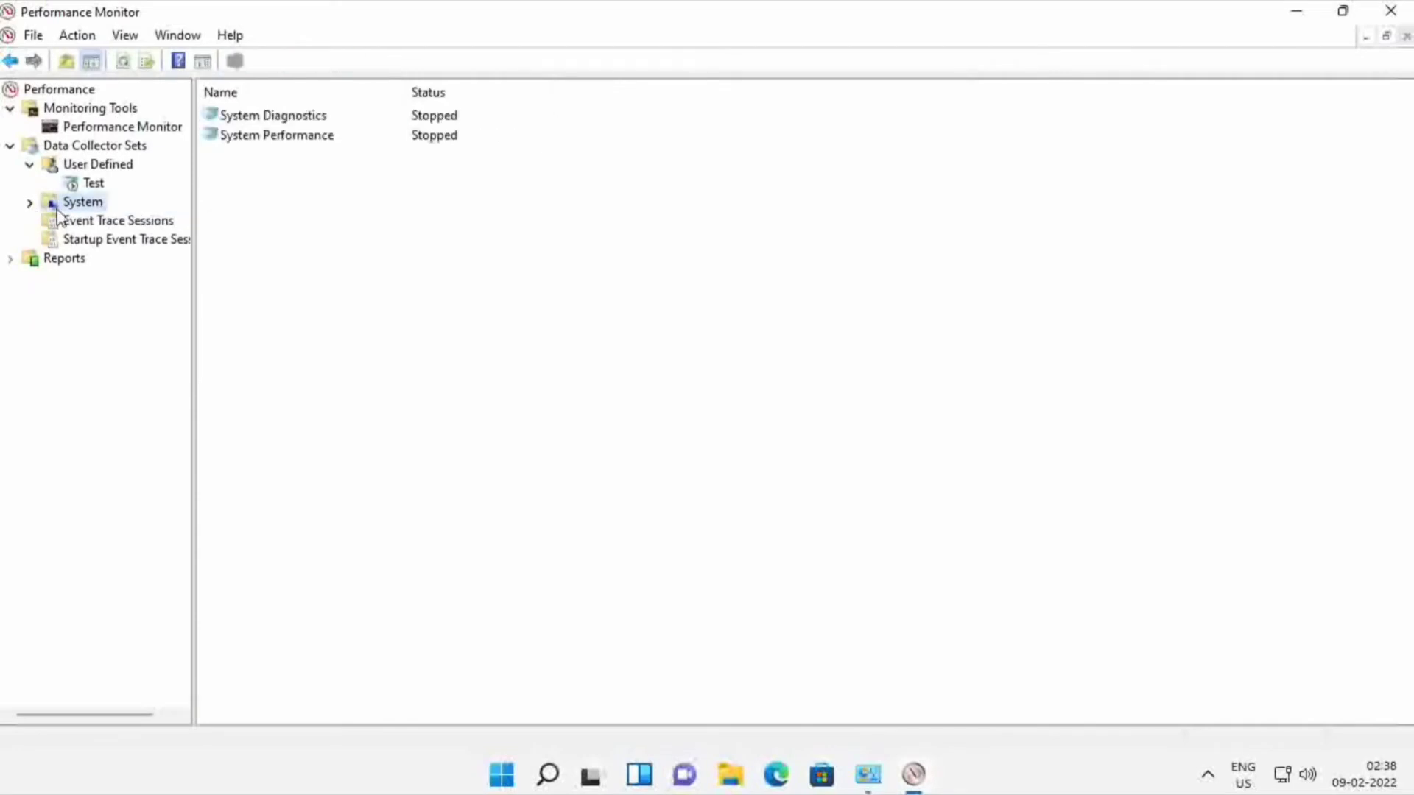
Open the report collected by the Test set under the user-defined reports and look through its summary and resource overview.
{"action": "left_click", "coordinate": [87, 184]}
{"action": "left_click", "coordinate": [10, 259]}
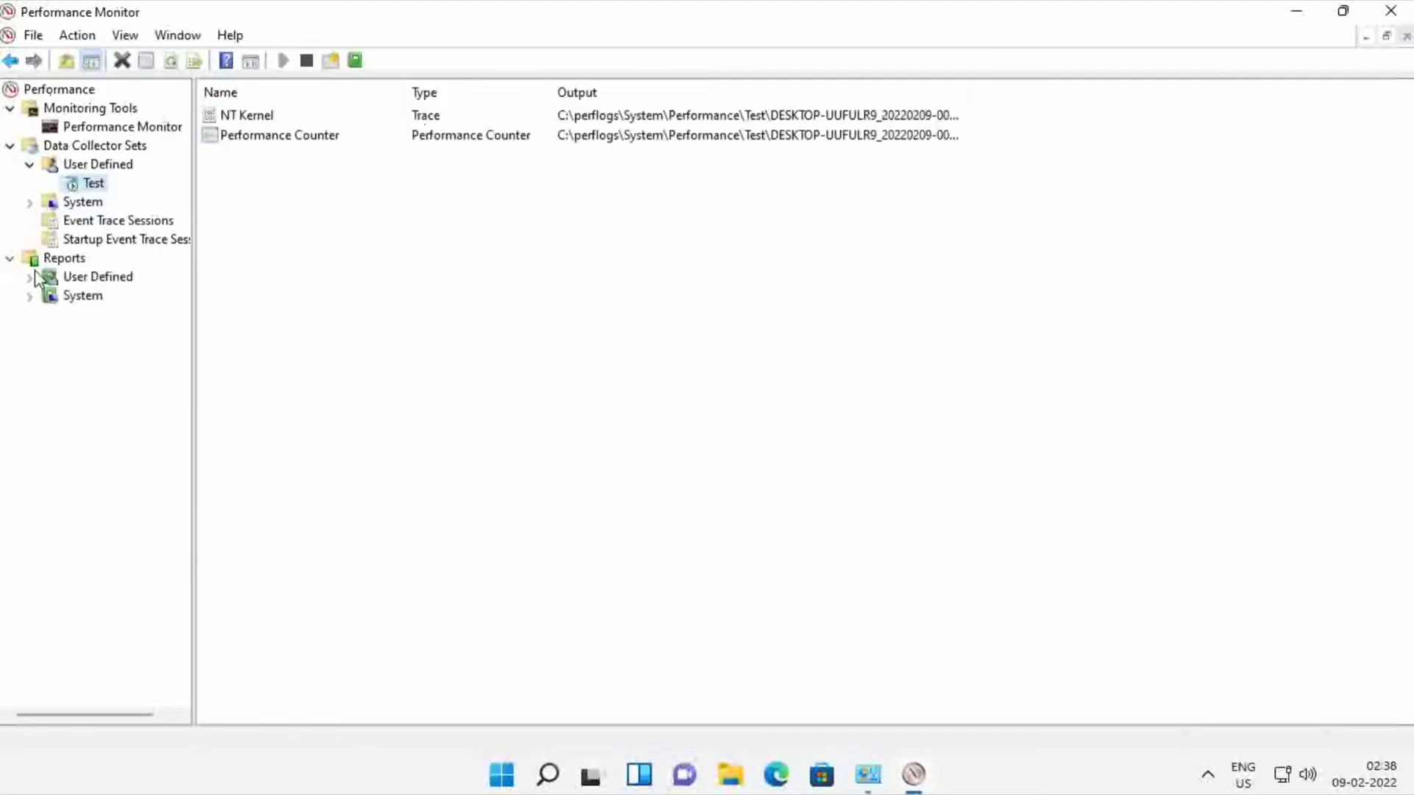
{"action": "left_click", "coordinate": [82, 279]}
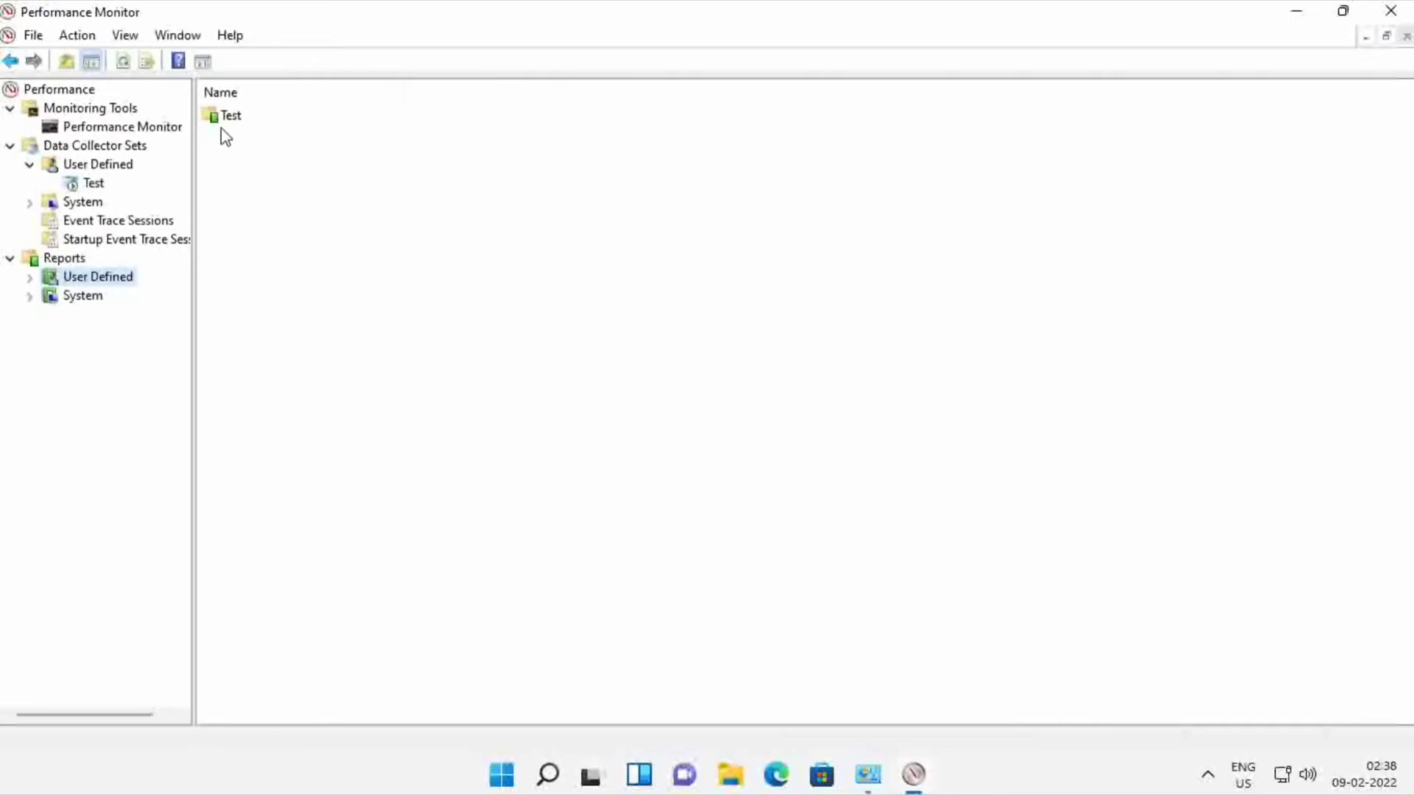
{"action": "left_click", "coordinate": [224, 131]}
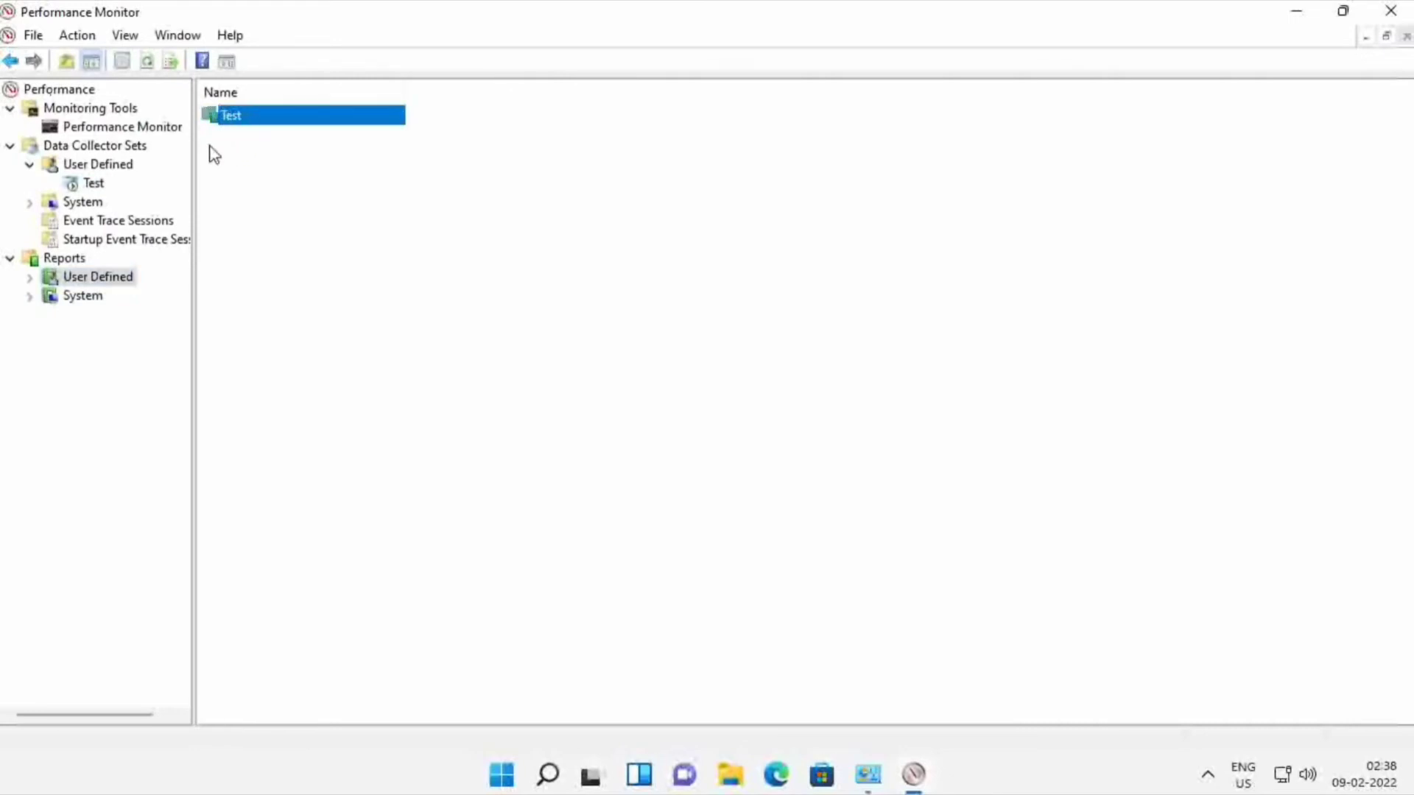
{"action": "double_click", "coordinate": [220, 118]}
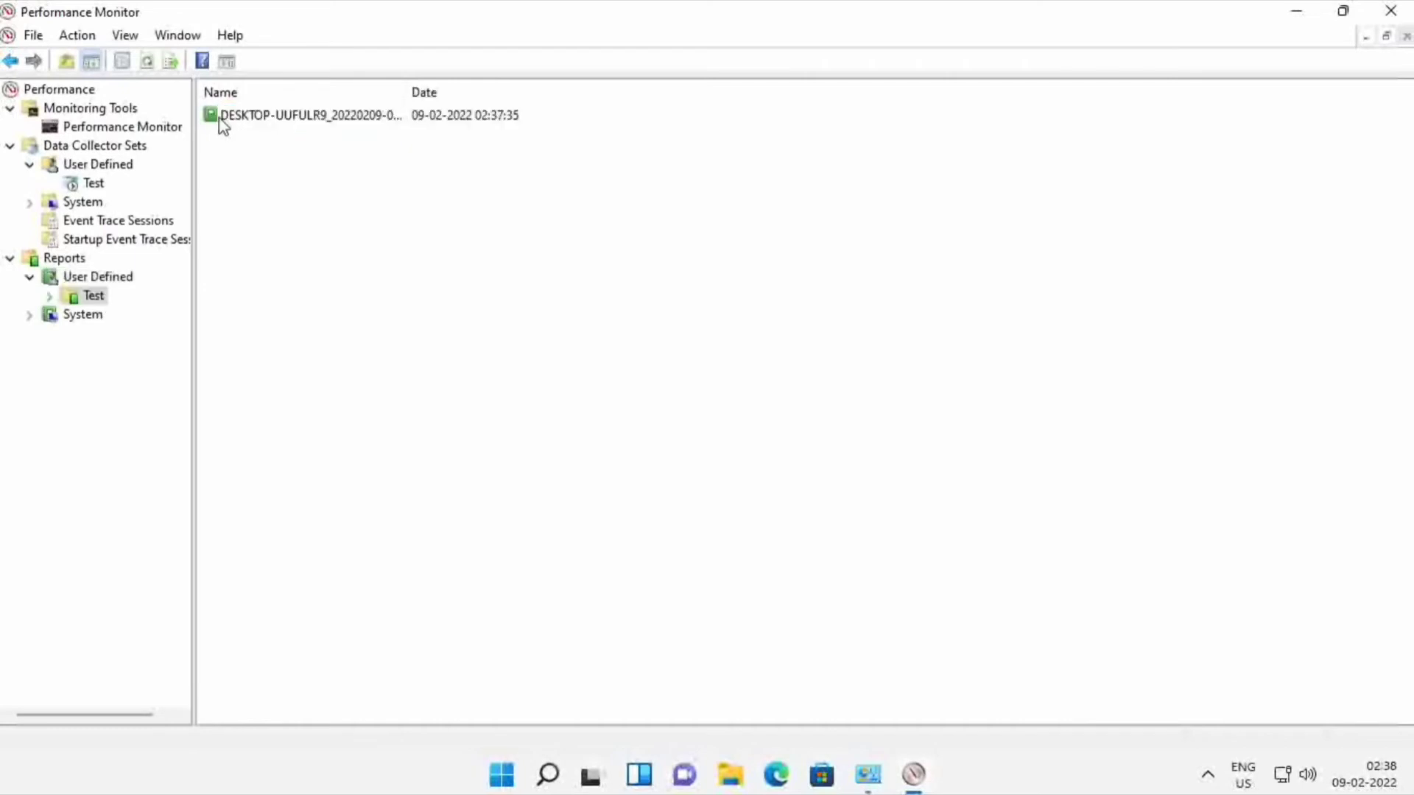
{"action": "double_click", "coordinate": [235, 117]}
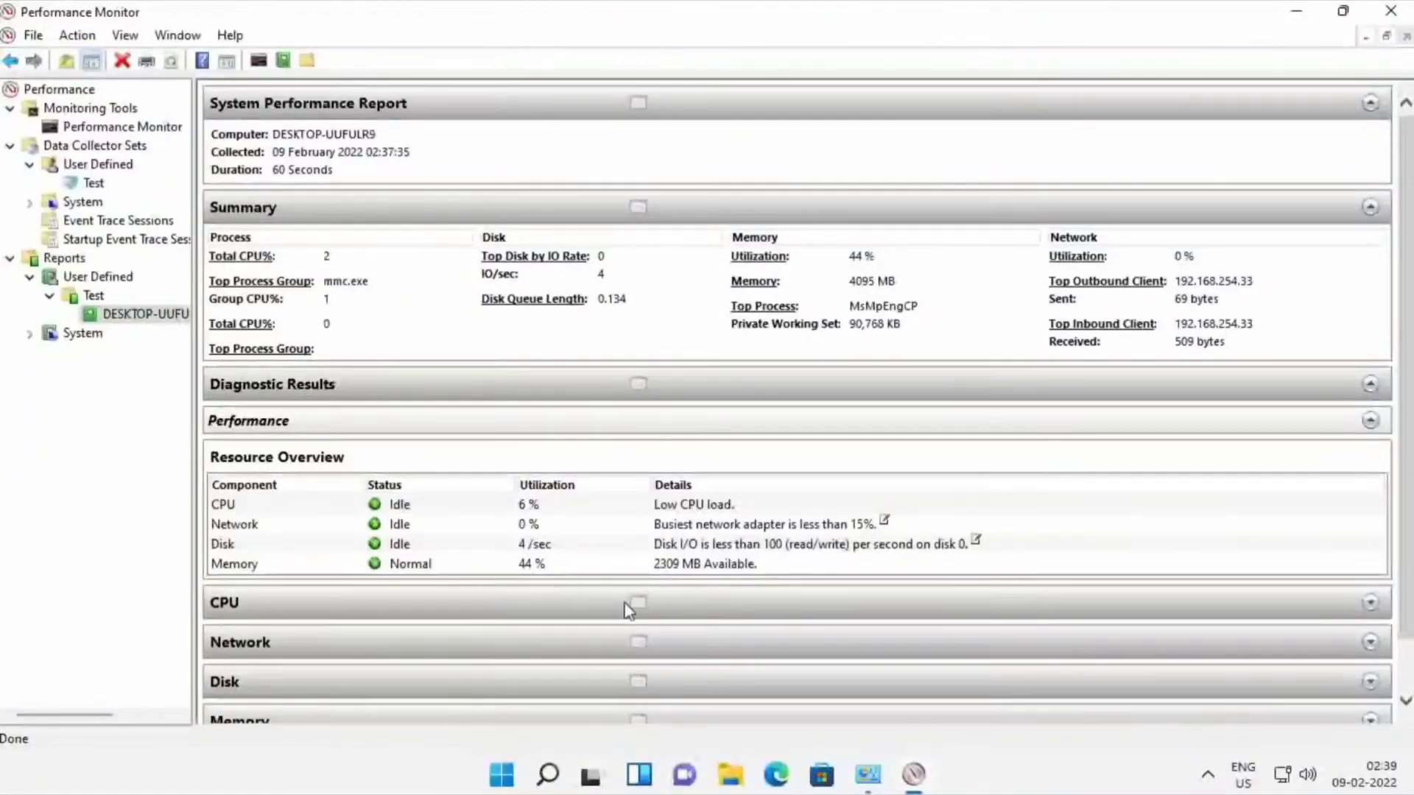
{"action": "scroll", "coordinate": [798, 401], "scroll_direction": "down", "scroll_amount": 2}
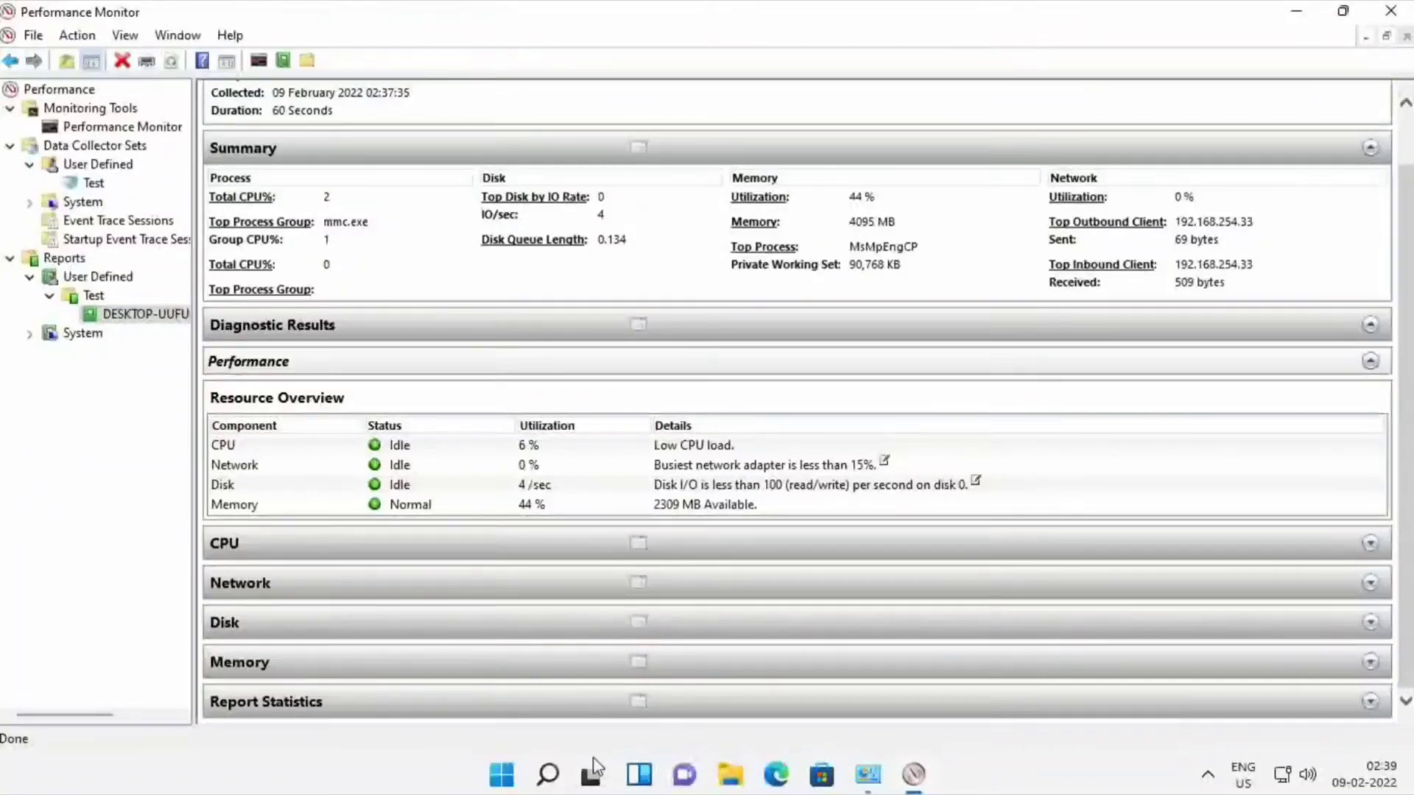
Generate a system diagnostics report by running perfmon /report.
{"action": "key", "text": "super+r"}
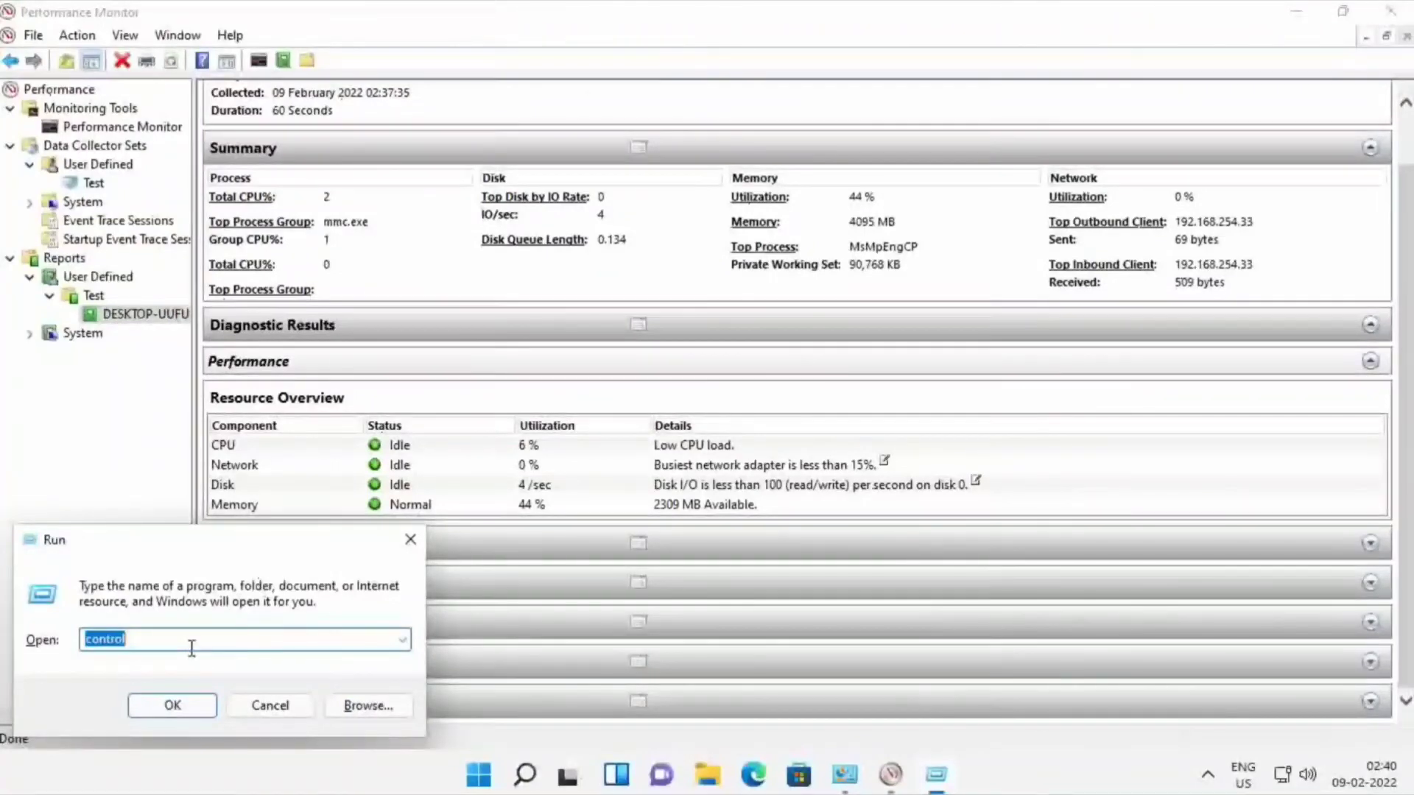
{"action": "type", "text": "per"}
{"action": "key", "text": "Down"}
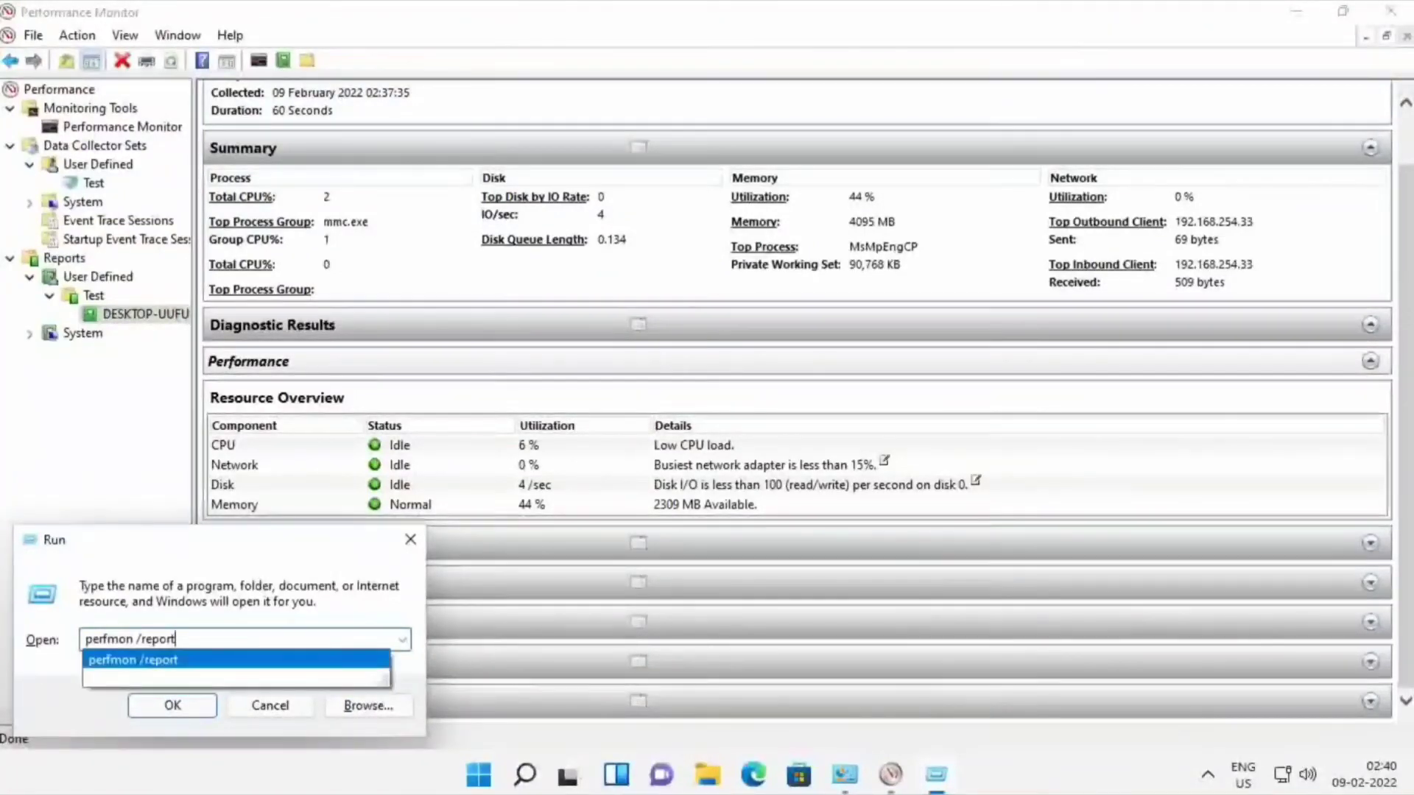
{"action": "key", "text": "Return"}
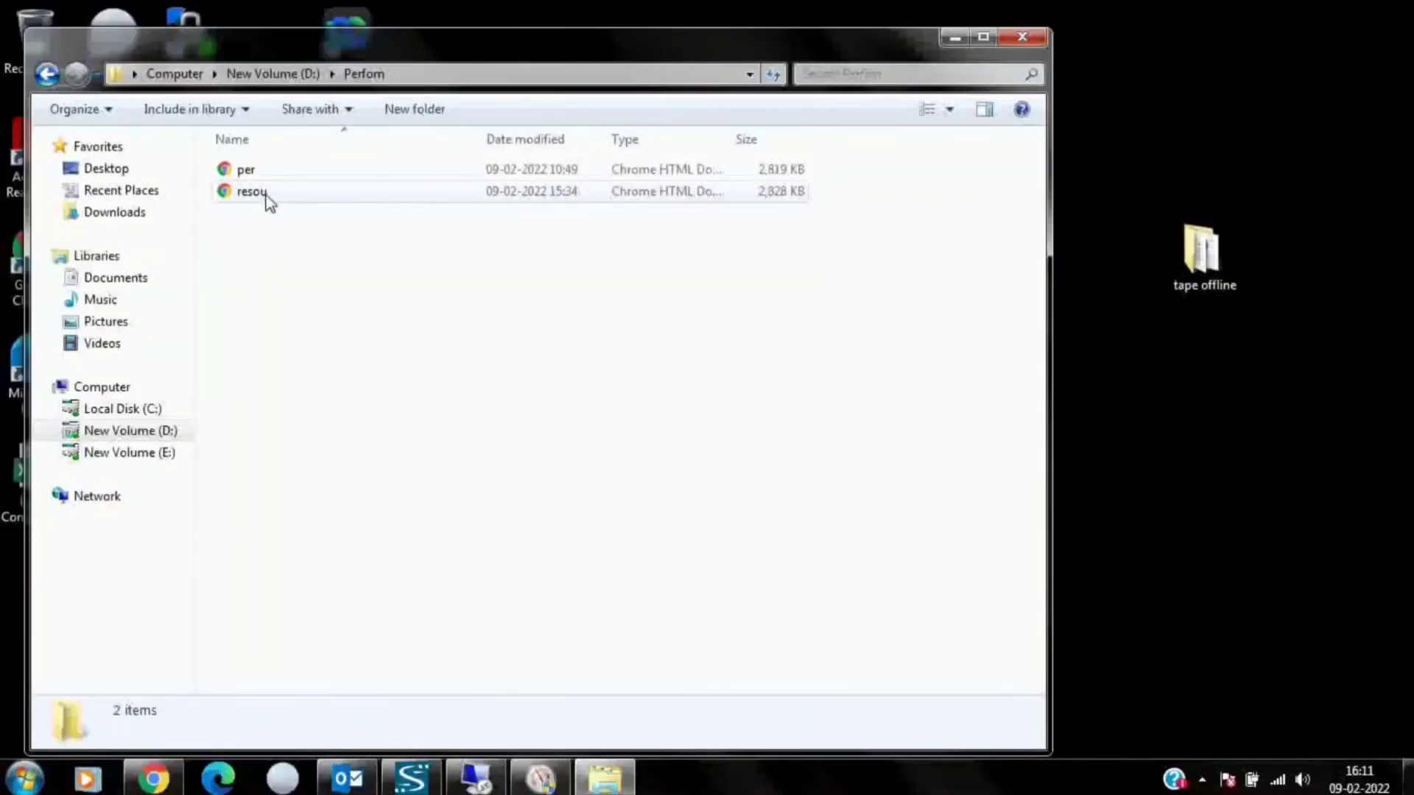
Open the saved resou.html report from the Perfom folder, close its duplicate tab, and examine the diagnostic results, also in Resource and Performance Monitor.
{"action": "double_click", "coordinate": [268, 198]}
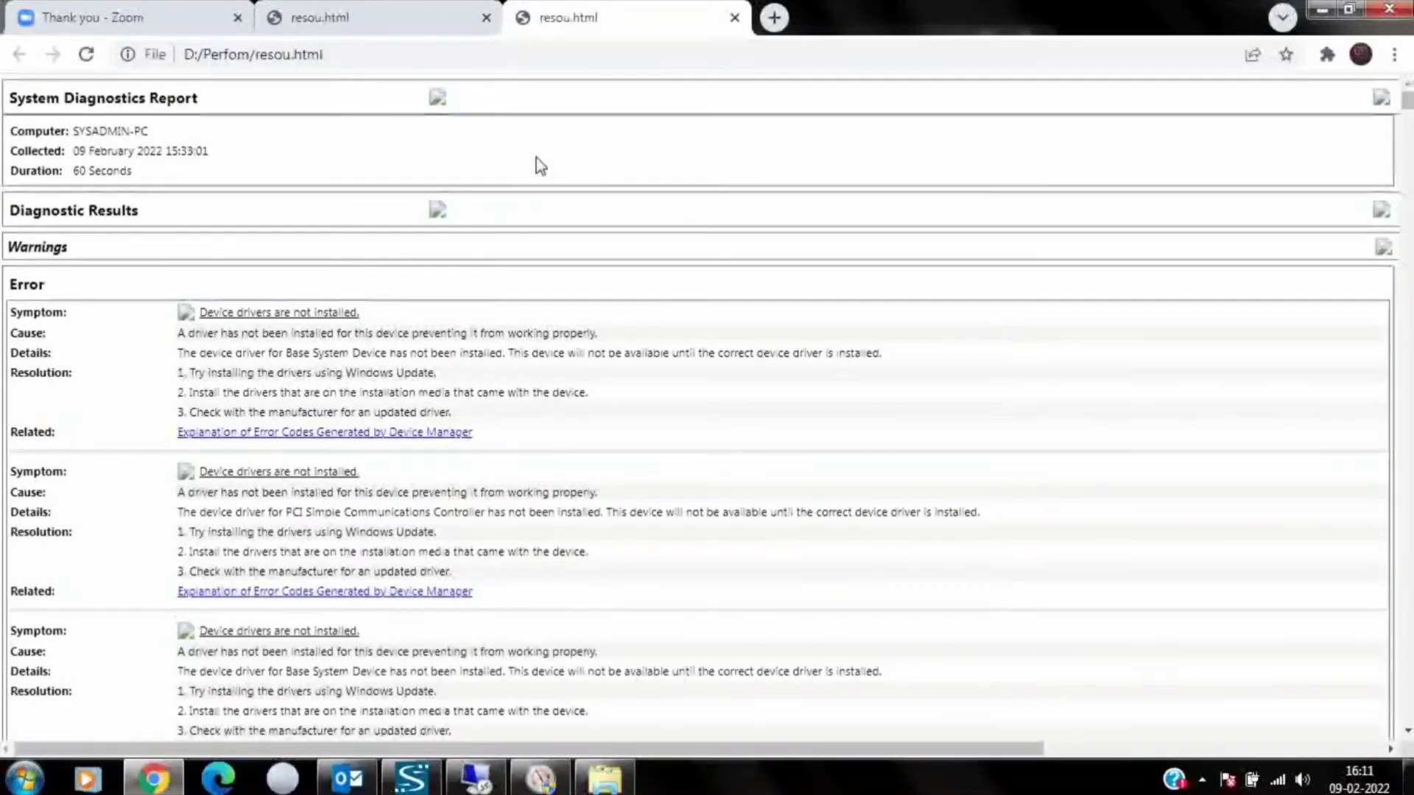
{"action": "left_click", "coordinate": [486, 19]}
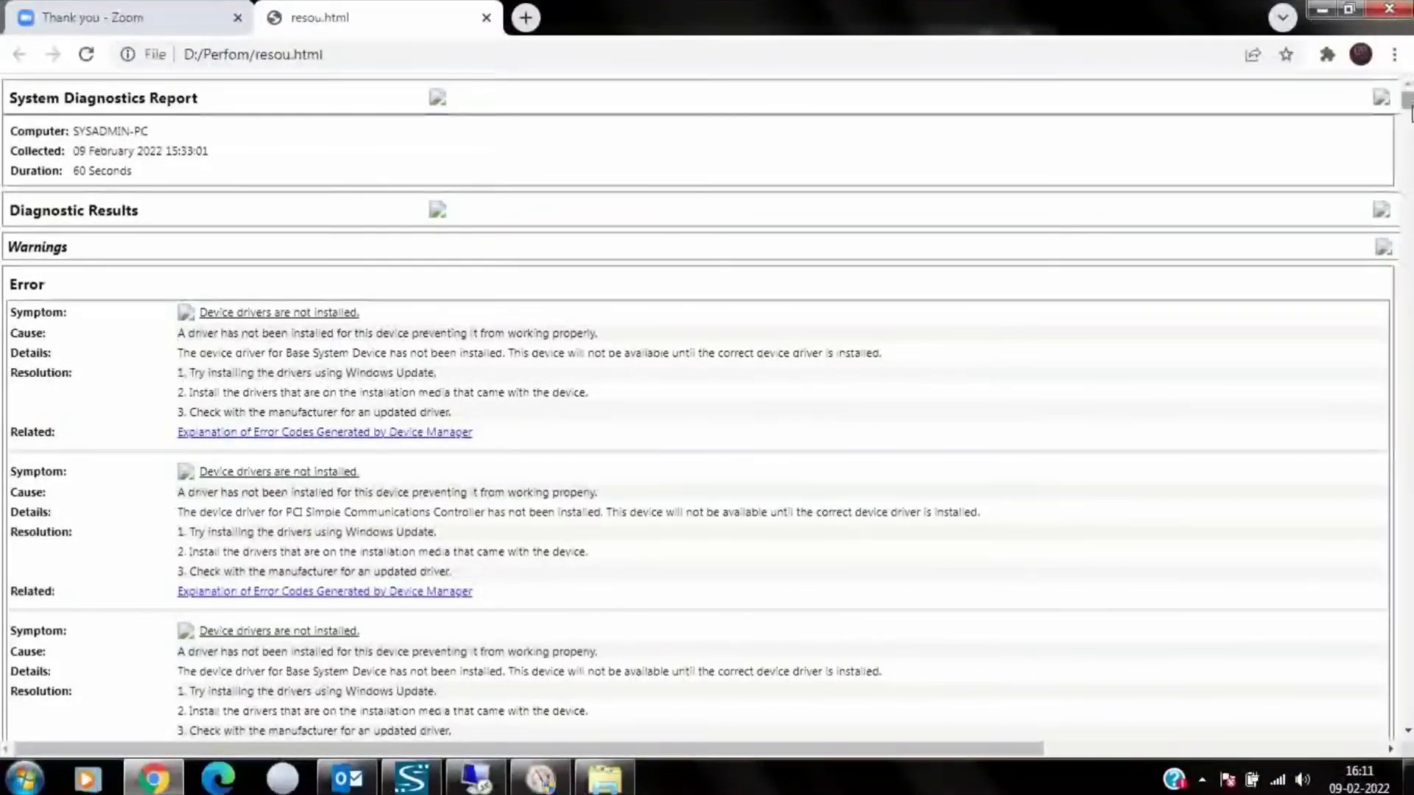
{"action": "left_click_drag", "start_coordinate": [1407, 110], "coordinate": [1409, 117]}
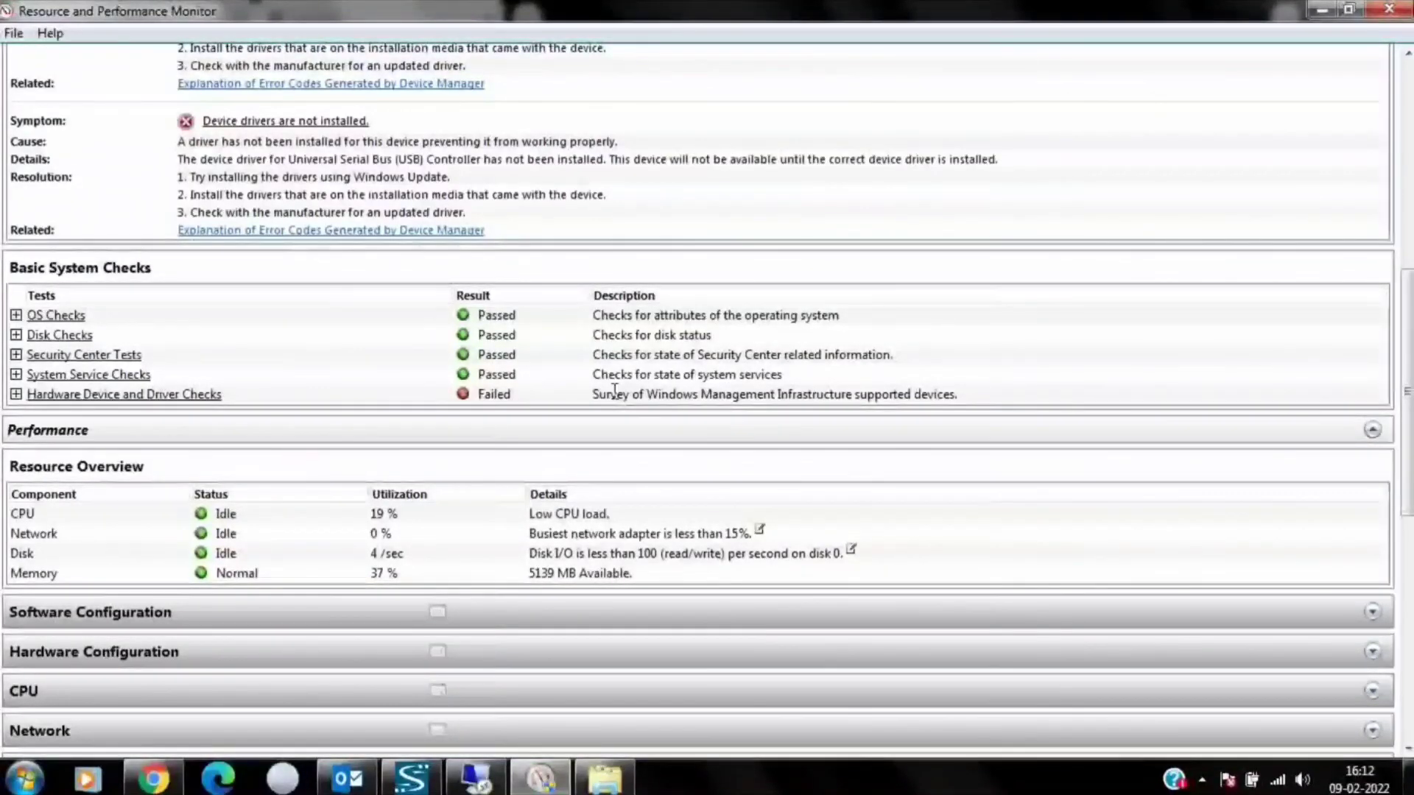
{"action": "scroll", "coordinate": [1216, 278], "scroll_direction": "up", "scroll_amount": 5}
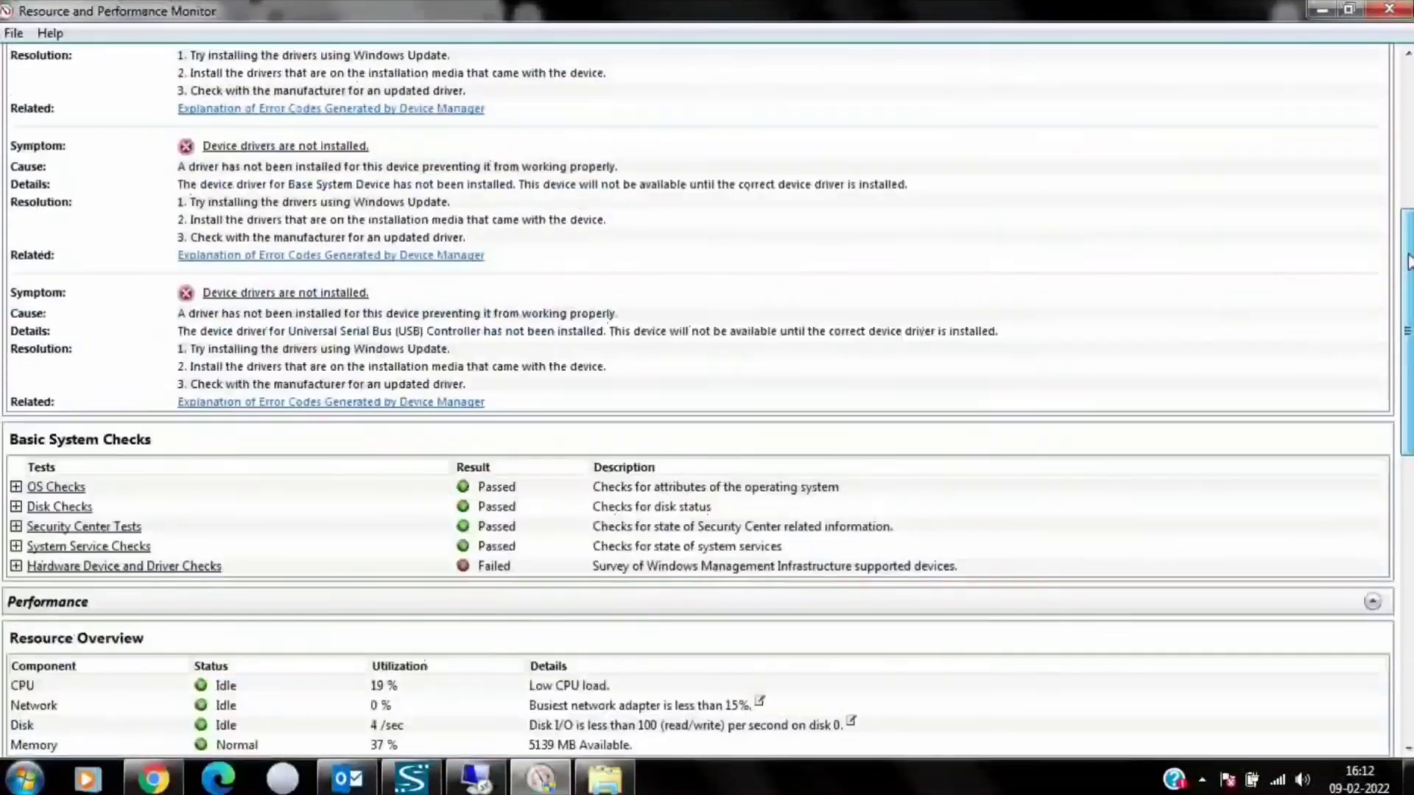